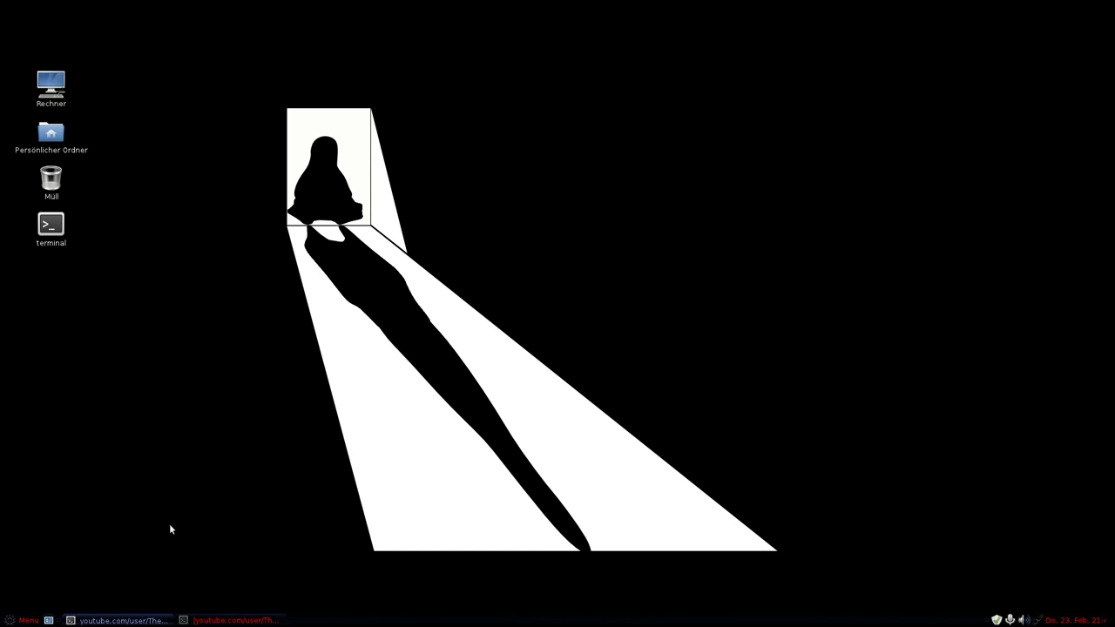
# Show the terminal window with the kernel and Linux Mint release details, reposition it slightly, and minimize it.
pyautogui.click(138, 620)
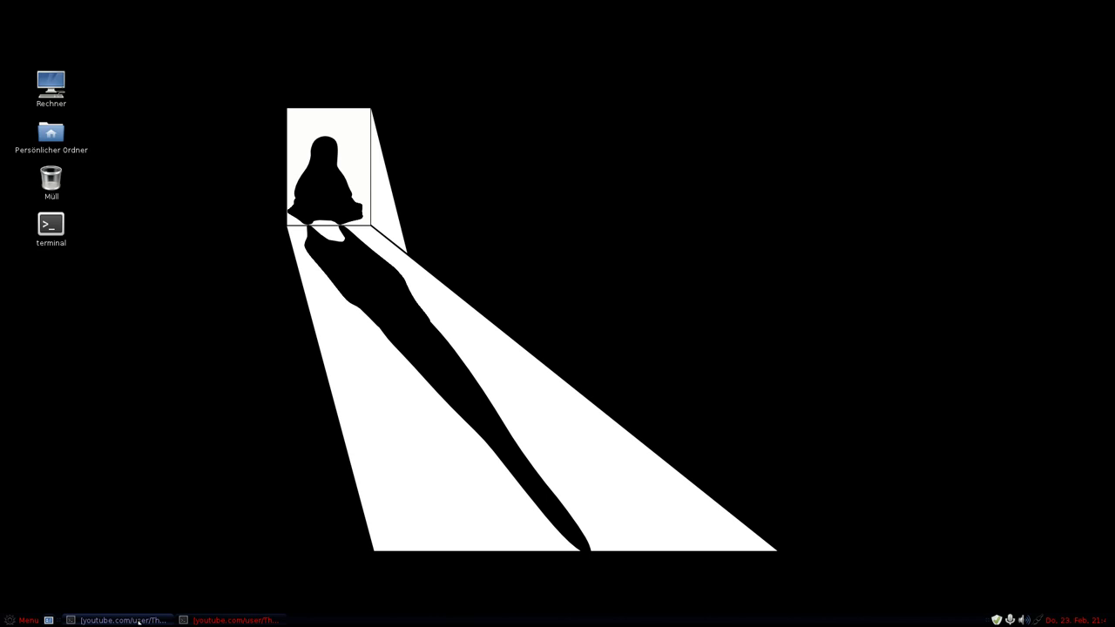
pyautogui.click(213, 620)
pyautogui.click(118, 620)
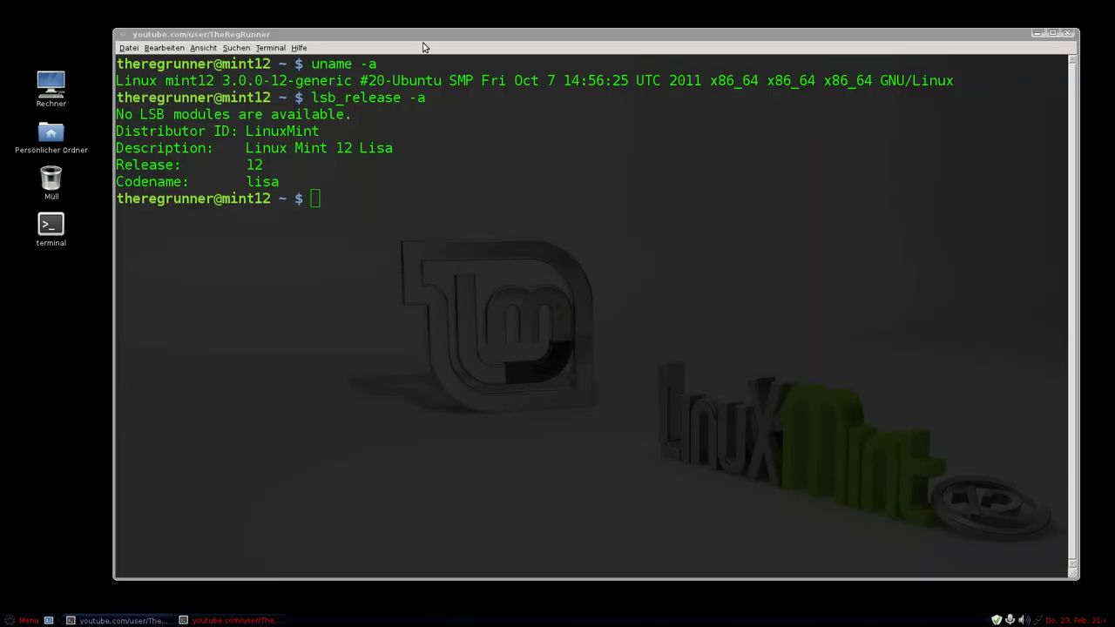
pyautogui.moveTo(428, 39); pyautogui.dragTo(427, 32)
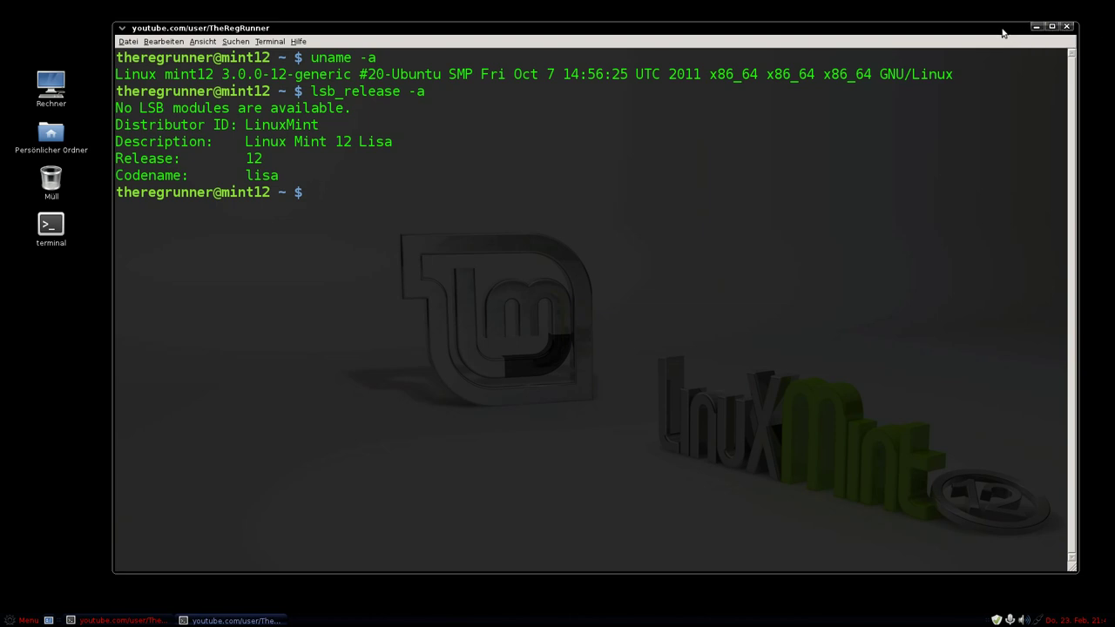
pyautogui.moveTo(1003, 32); pyautogui.dragTo(993, 26)
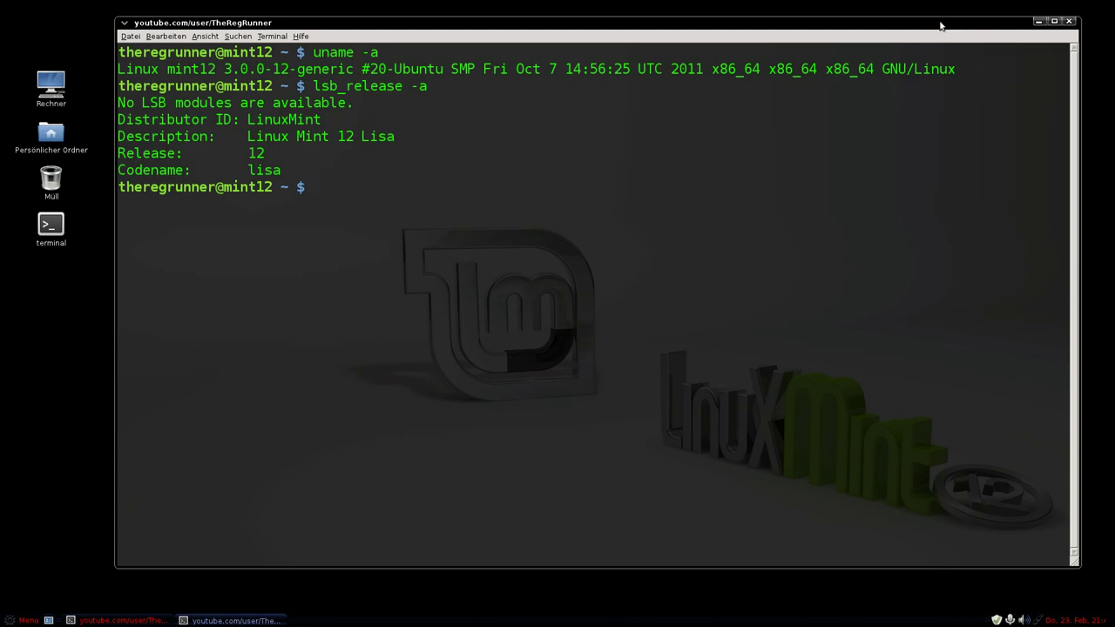
pyautogui.moveTo(943, 25); pyautogui.dragTo(948, 24)
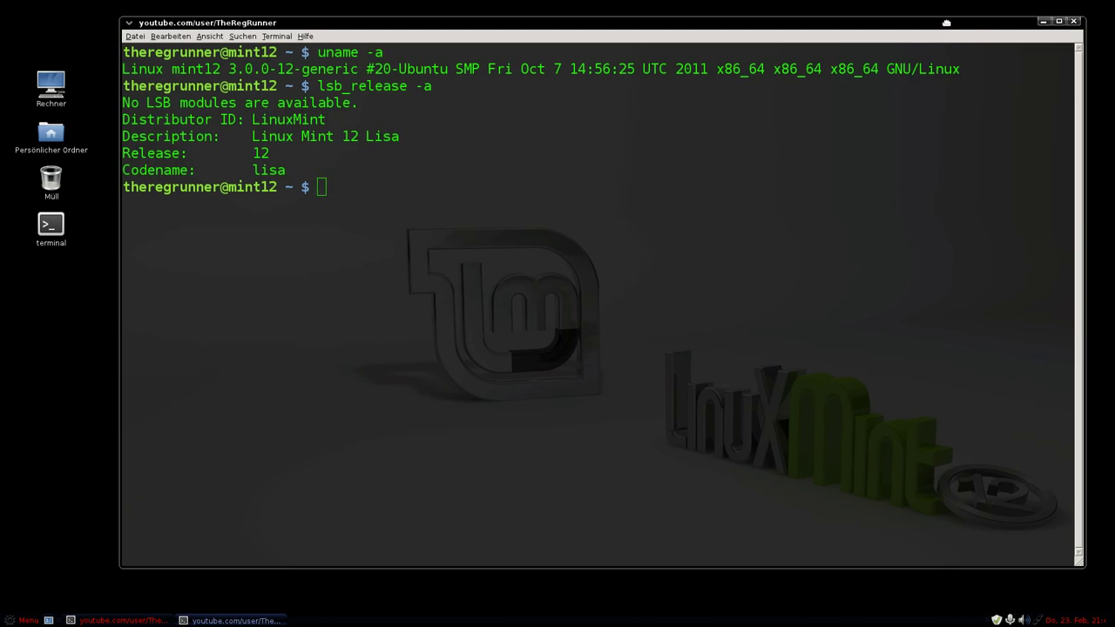
pyautogui.click(1044, 21)
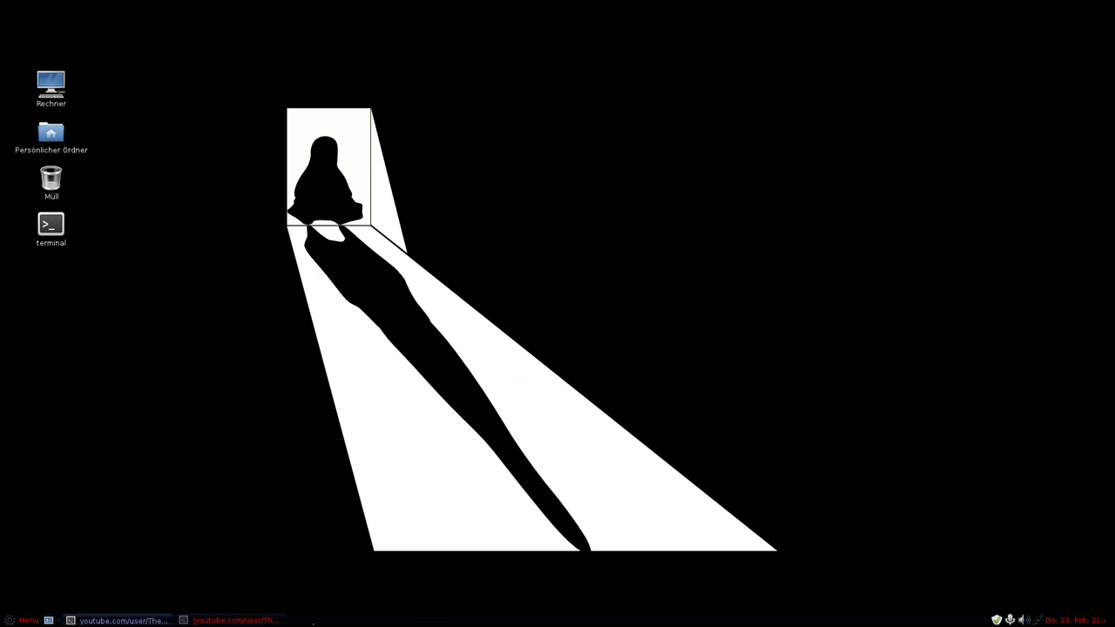
# Review the Allgemein and Hintergrund properties of the existing panel and close them unchanged.
pyautogui.rightClick(343, 620)
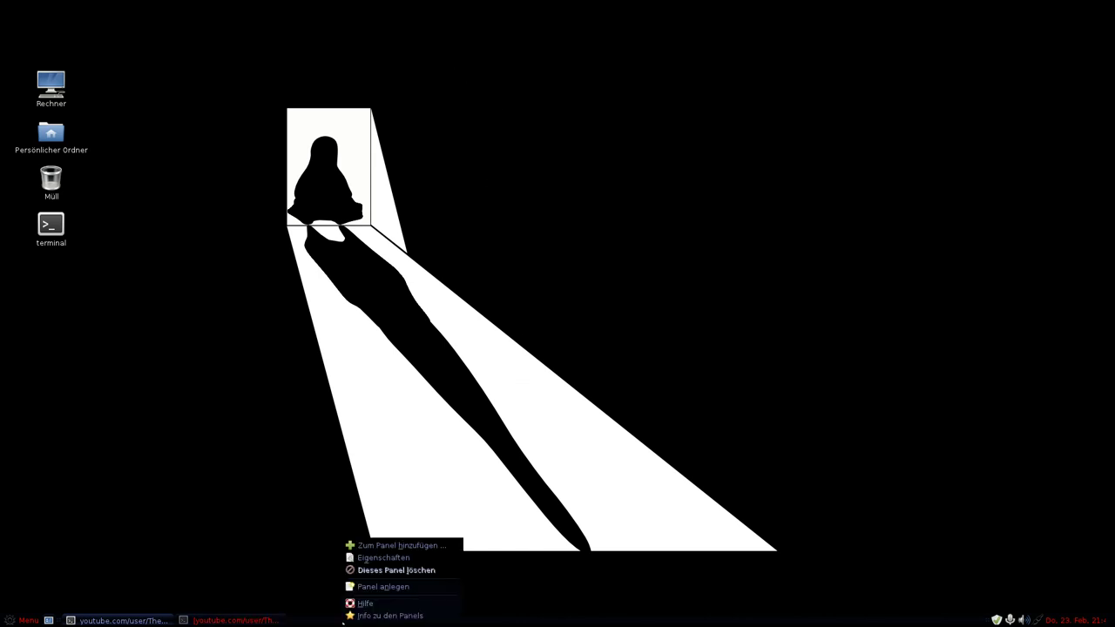
pyautogui.click(397, 558)
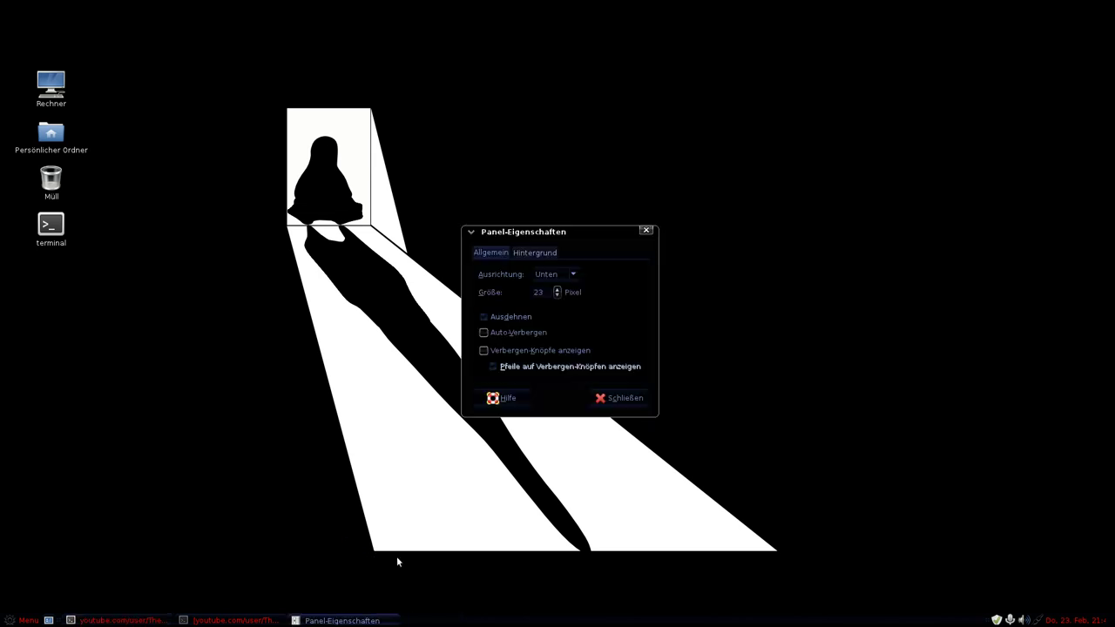
pyautogui.click(539, 252)
pyautogui.click(497, 252)
pyautogui.click(624, 400)
# Add the Beenden erzwingen object to the existing panel, enlarging the object list to see more entries.
pyautogui.rightClick(349, 620)
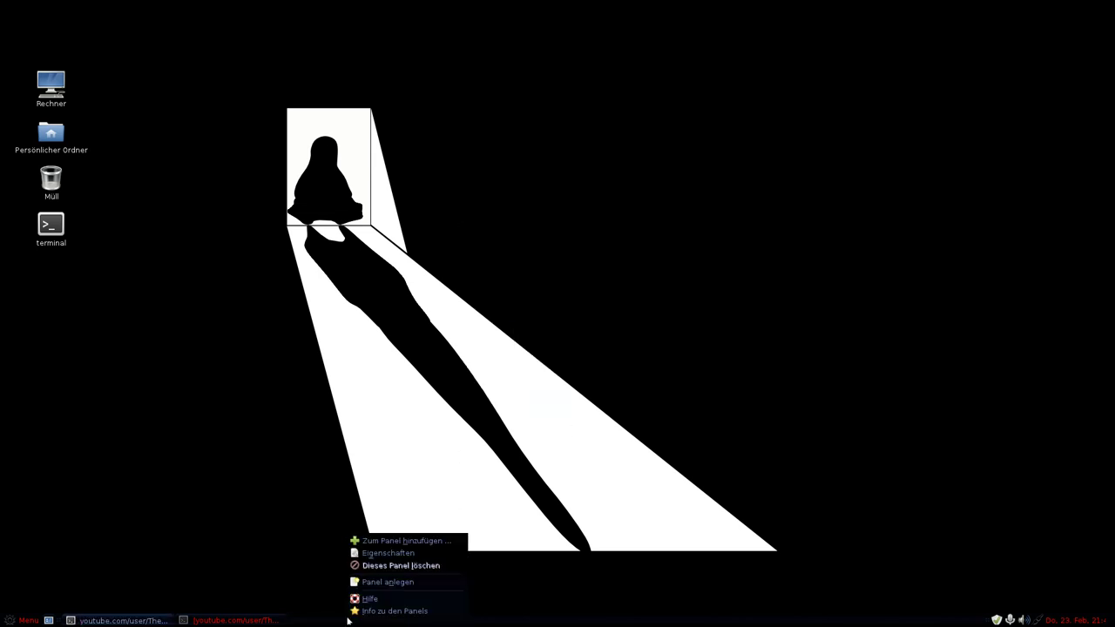
pyautogui.click(405, 540)
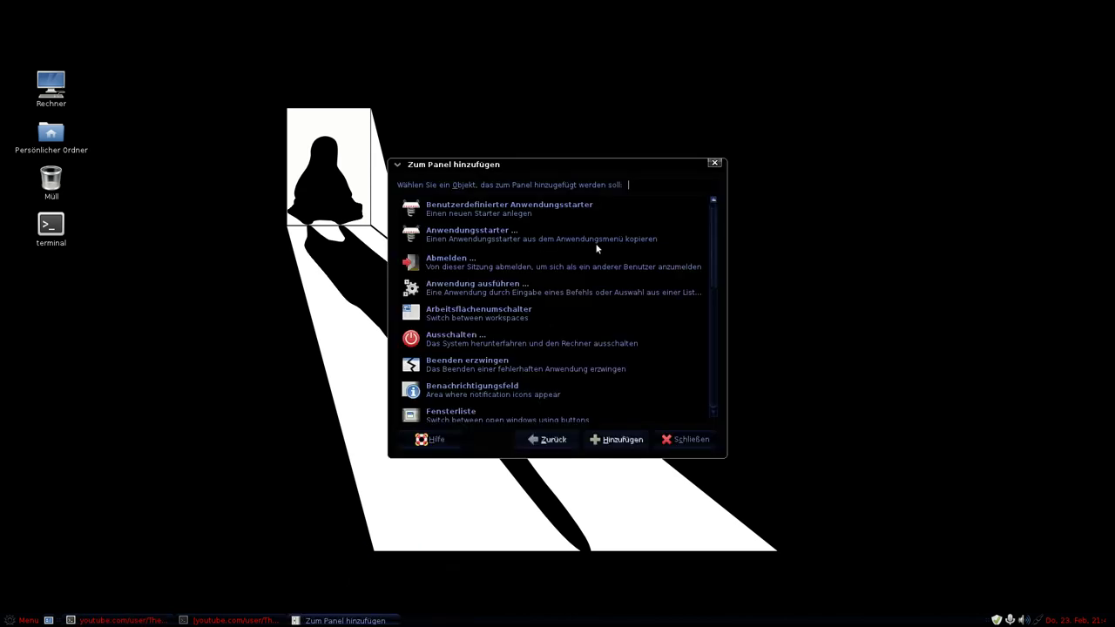
pyautogui.moveTo(607, 156); pyautogui.dragTo(660, 33)
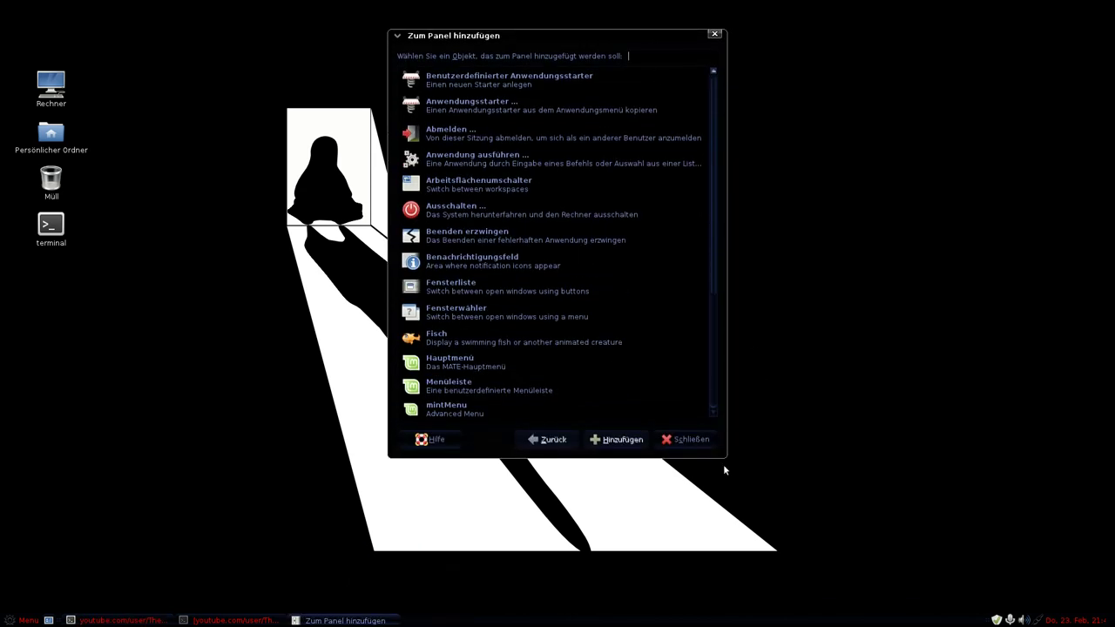
pyautogui.moveTo(726, 456); pyautogui.dragTo(925, 568)
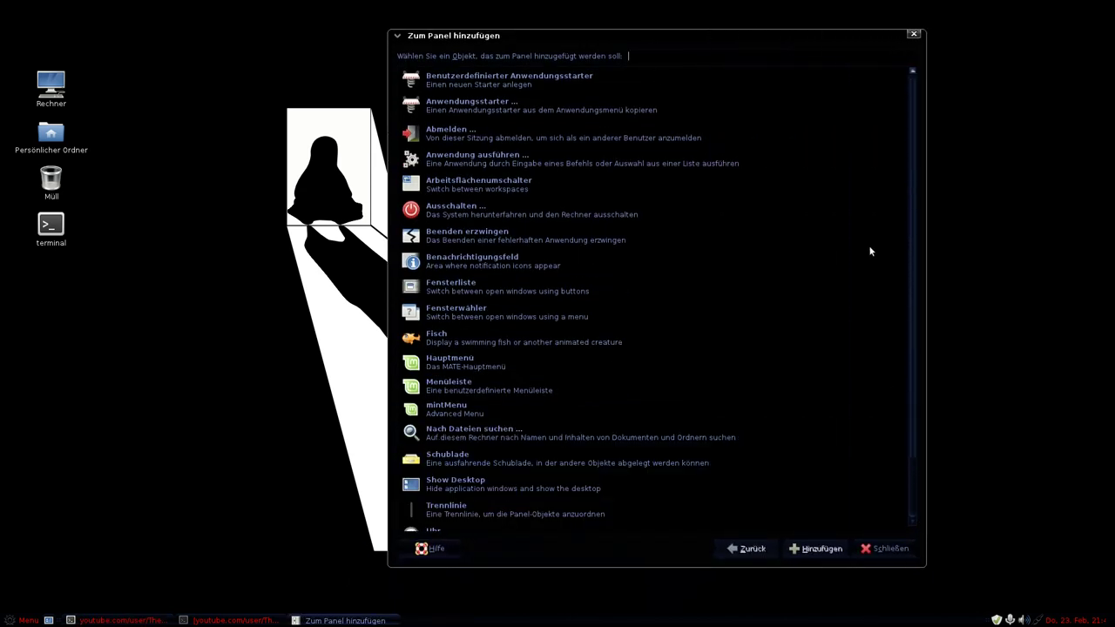
pyautogui.scroll(-2, 907, 244)
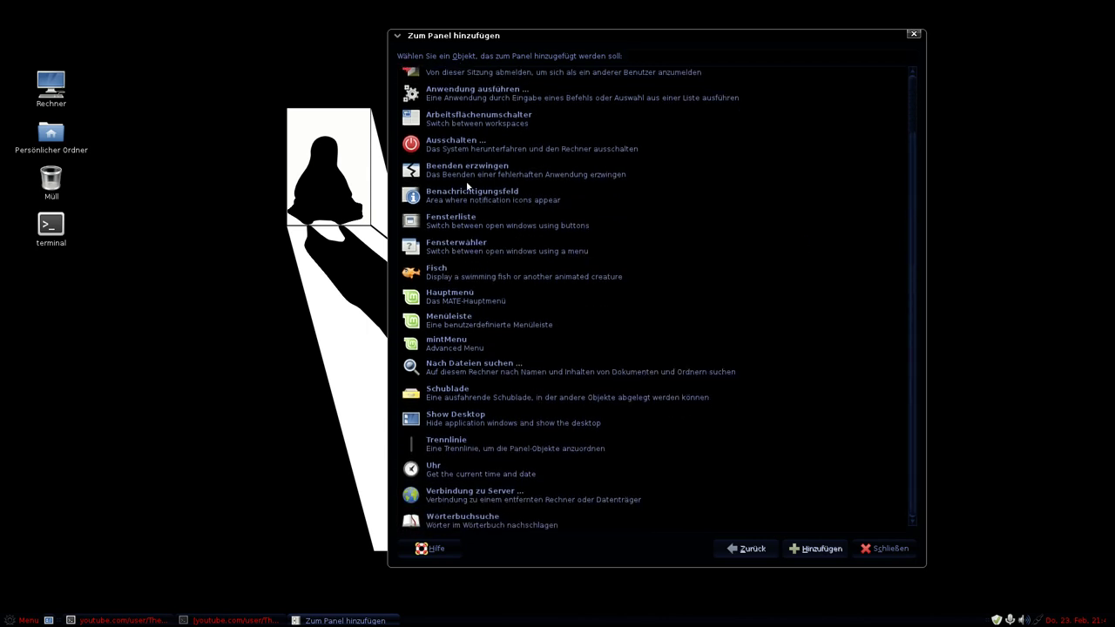
pyautogui.click(454, 171)
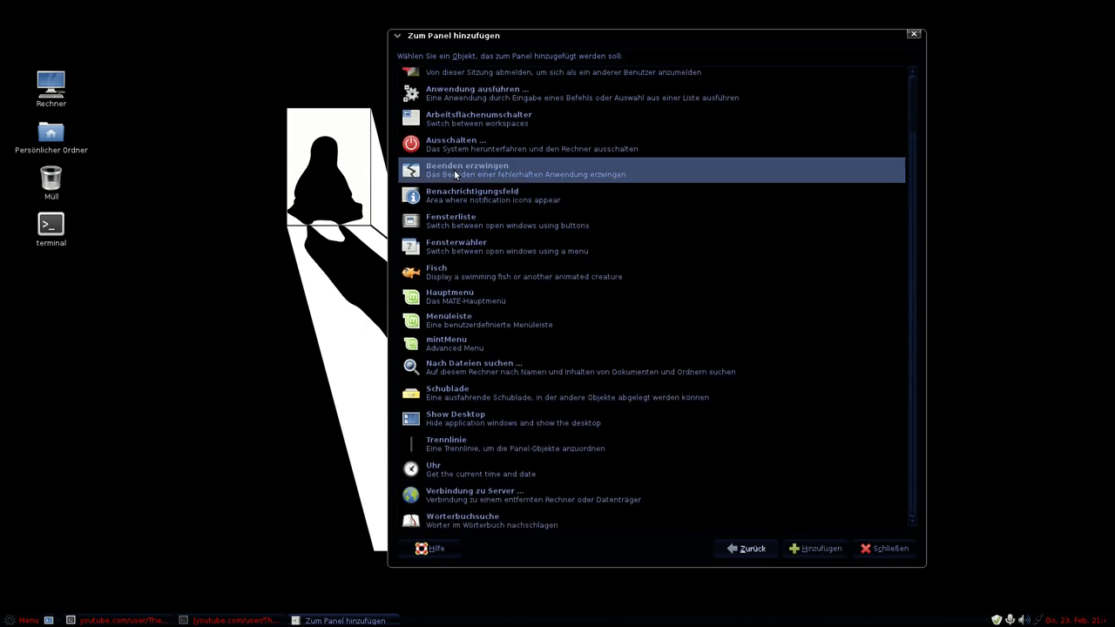
pyautogui.click(815, 547)
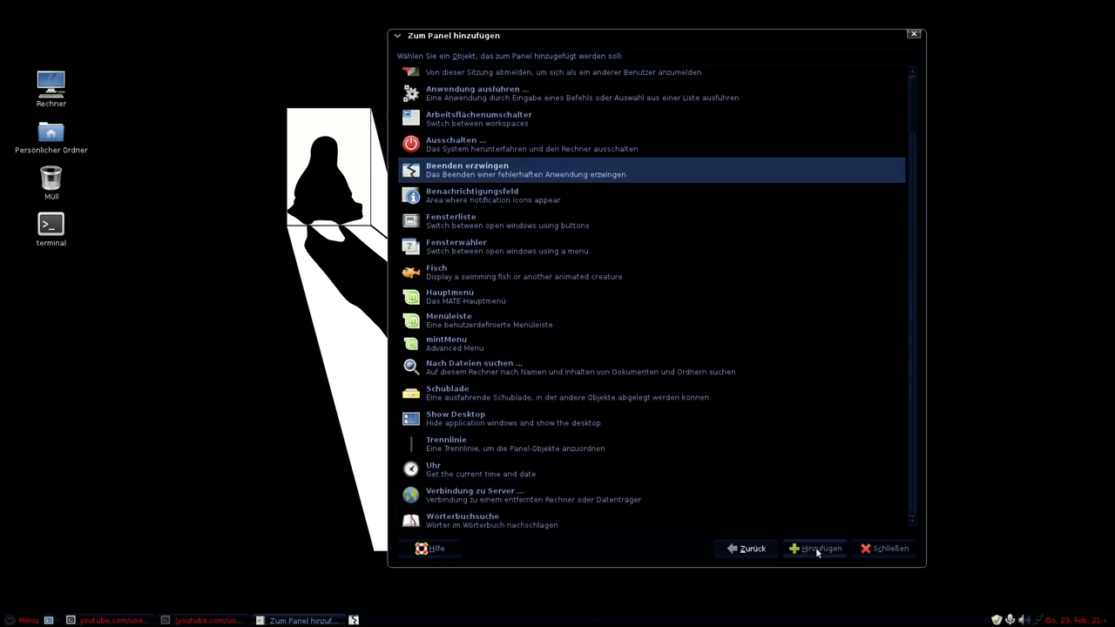
# Move the Beenden erzwingen icon along the panel to just before the notification area, and close the object list.
pyautogui.rightClick(354, 620)
pyautogui.click(370, 592)
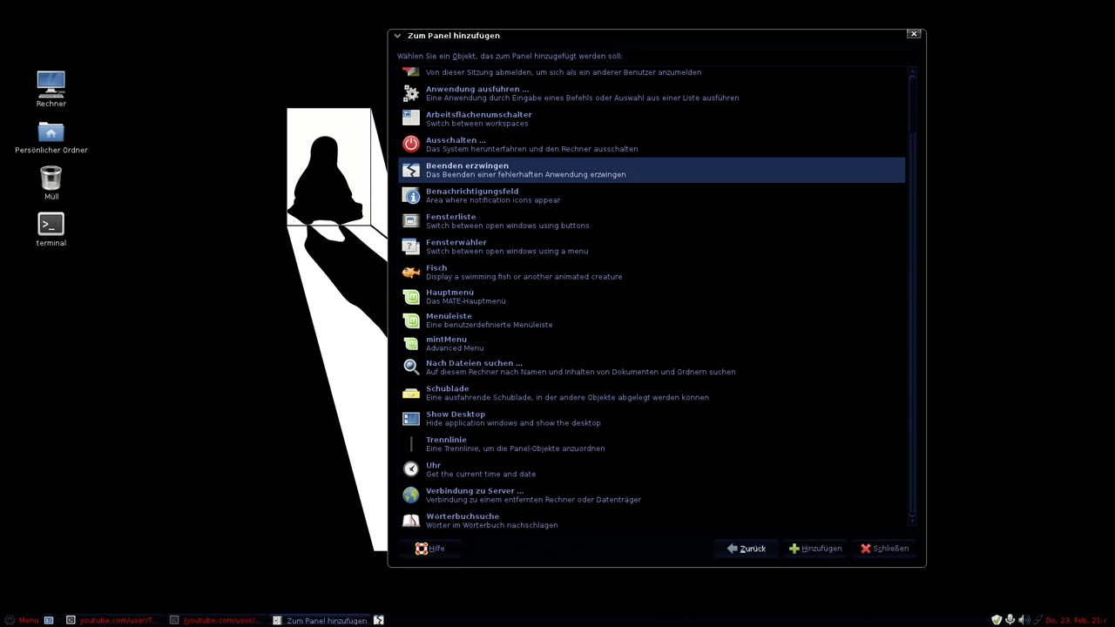
pyautogui.click(958, 620)
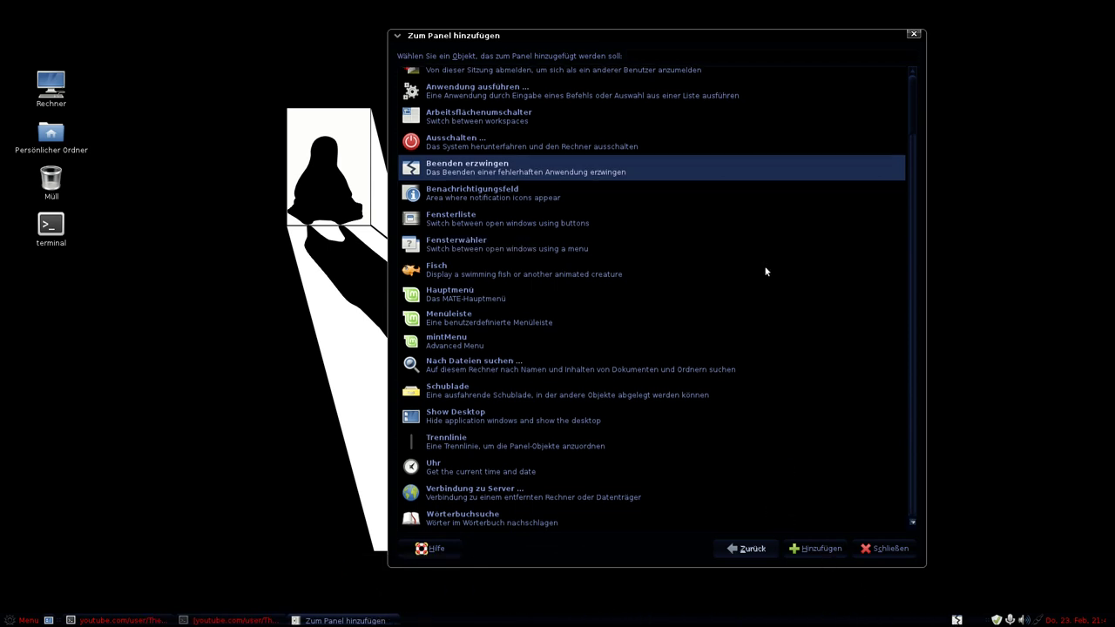
pyautogui.click(888, 548)
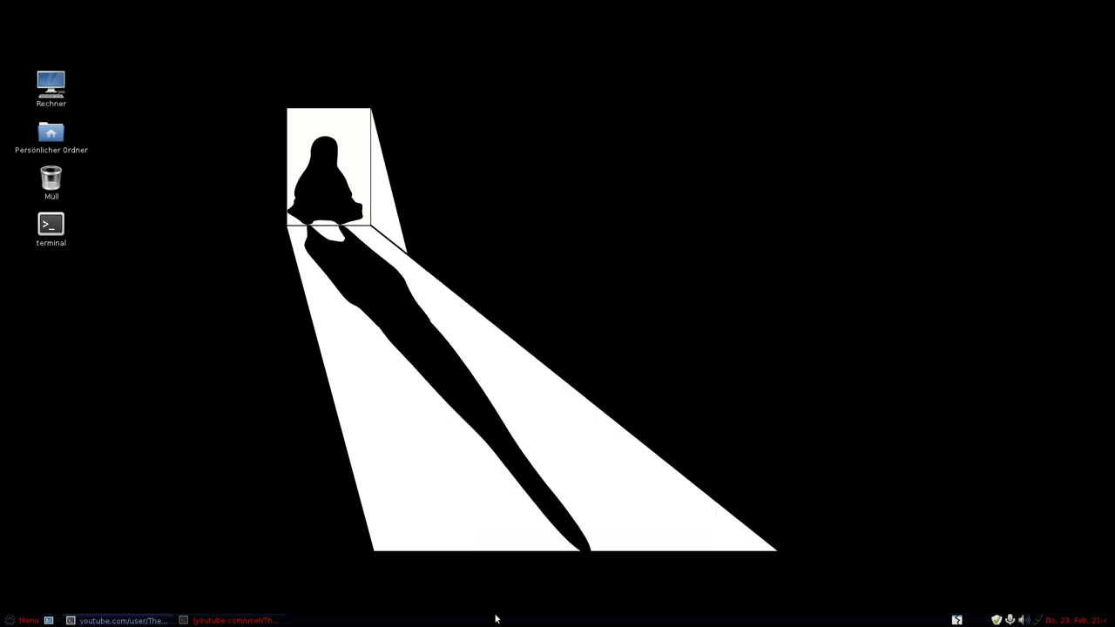
# Create a second panel along the upper screen edge and add the Hauptmenü object to it.
pyautogui.rightClick(404, 620)
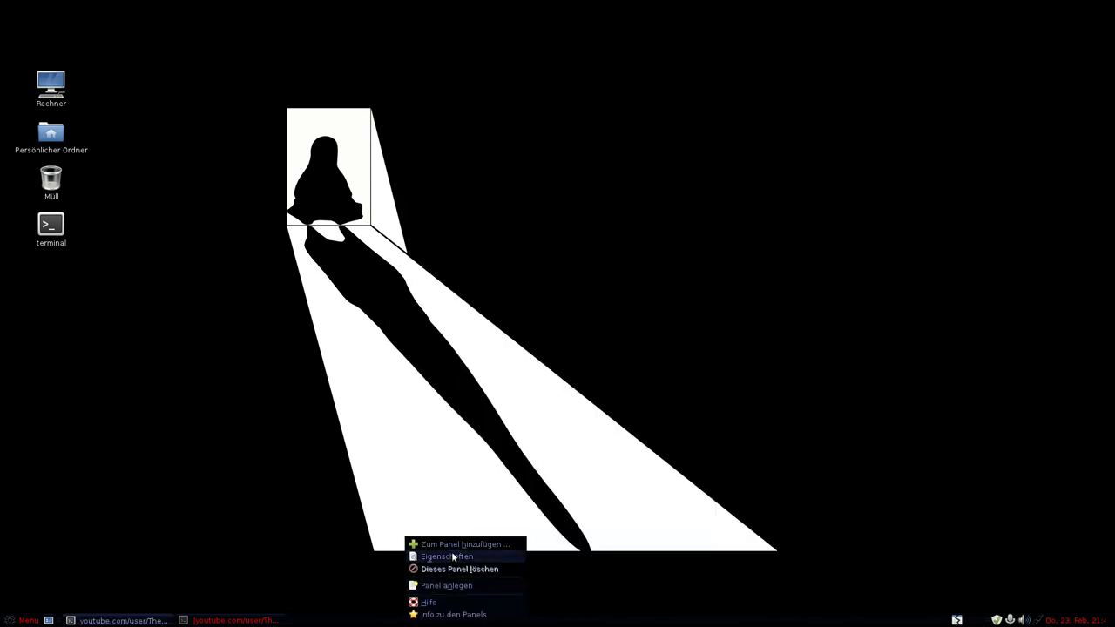
pyautogui.click(446, 586)
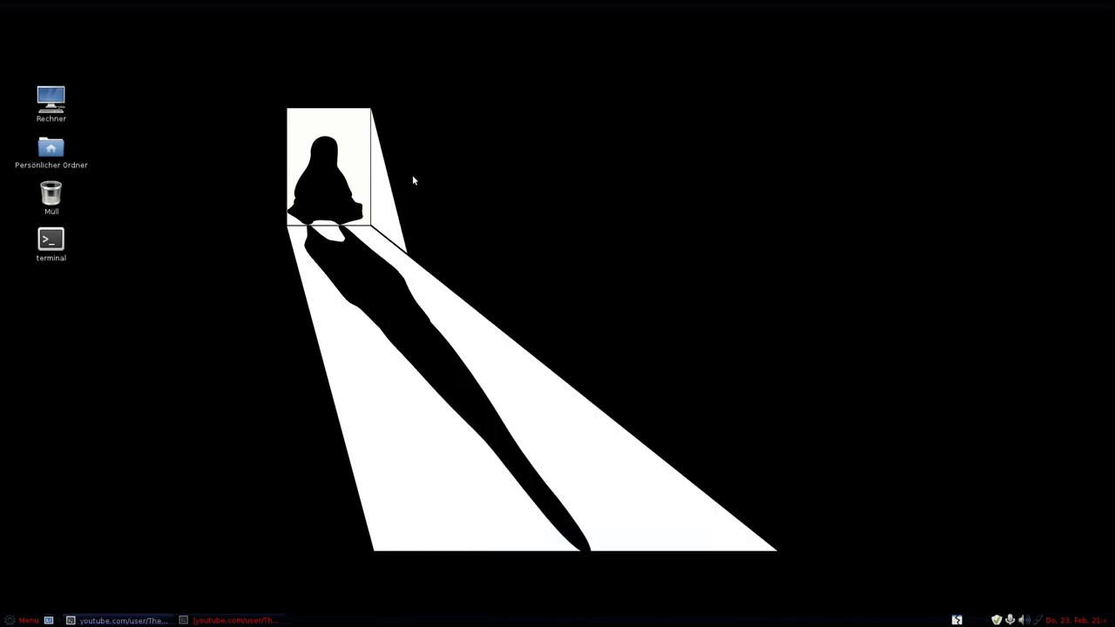
pyautogui.rightClick(273, 13)
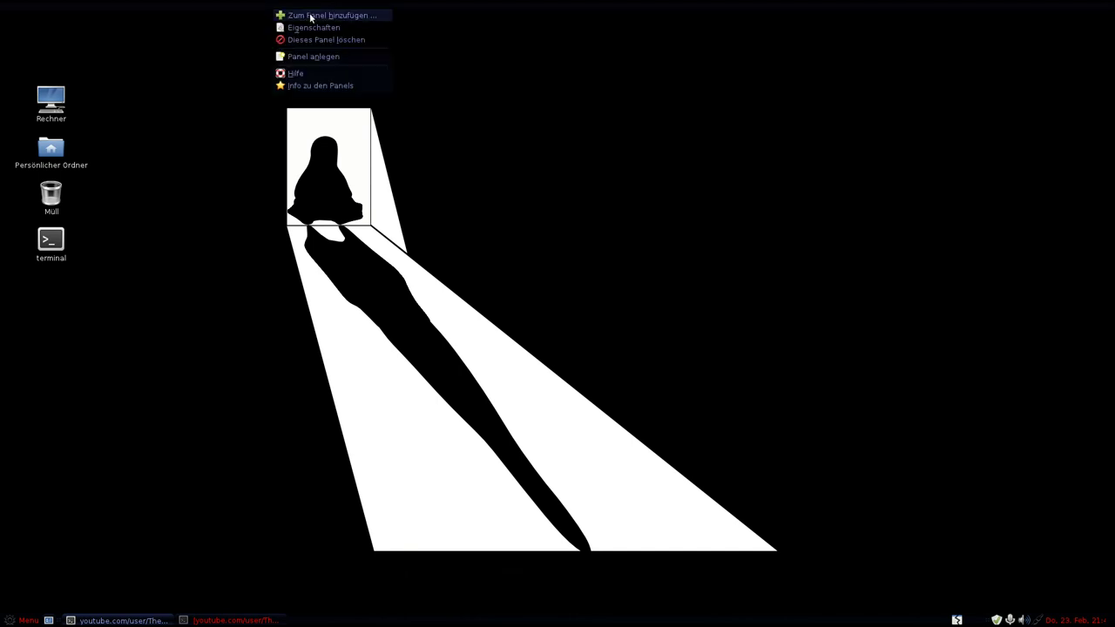
pyautogui.click(278, 14)
pyautogui.scroll(-3, 589, 293)
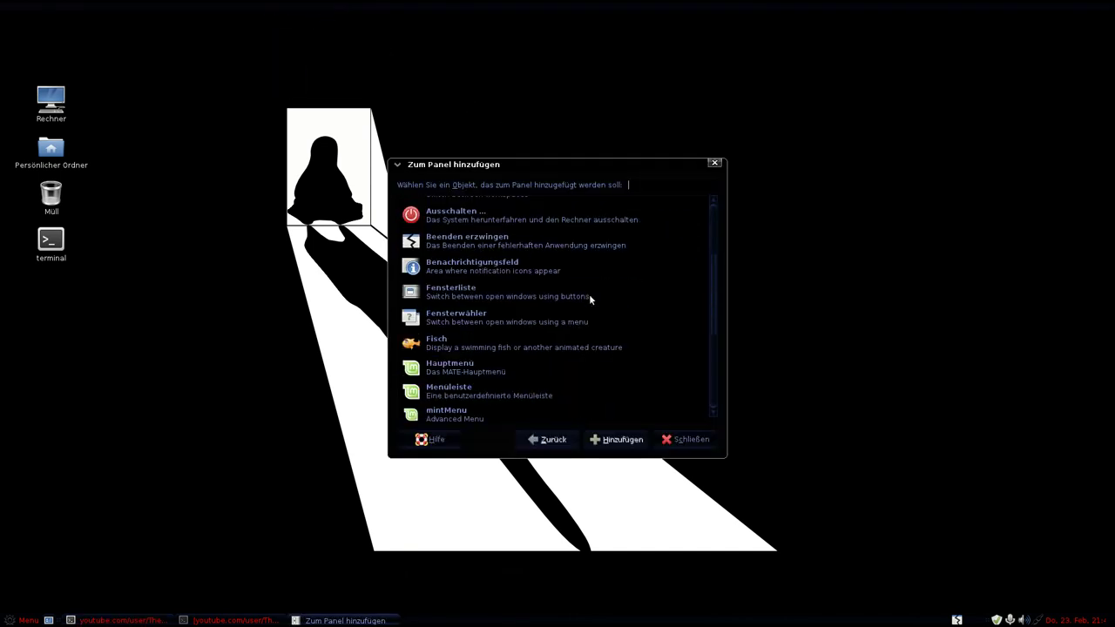
pyautogui.scroll(-3, 589, 260)
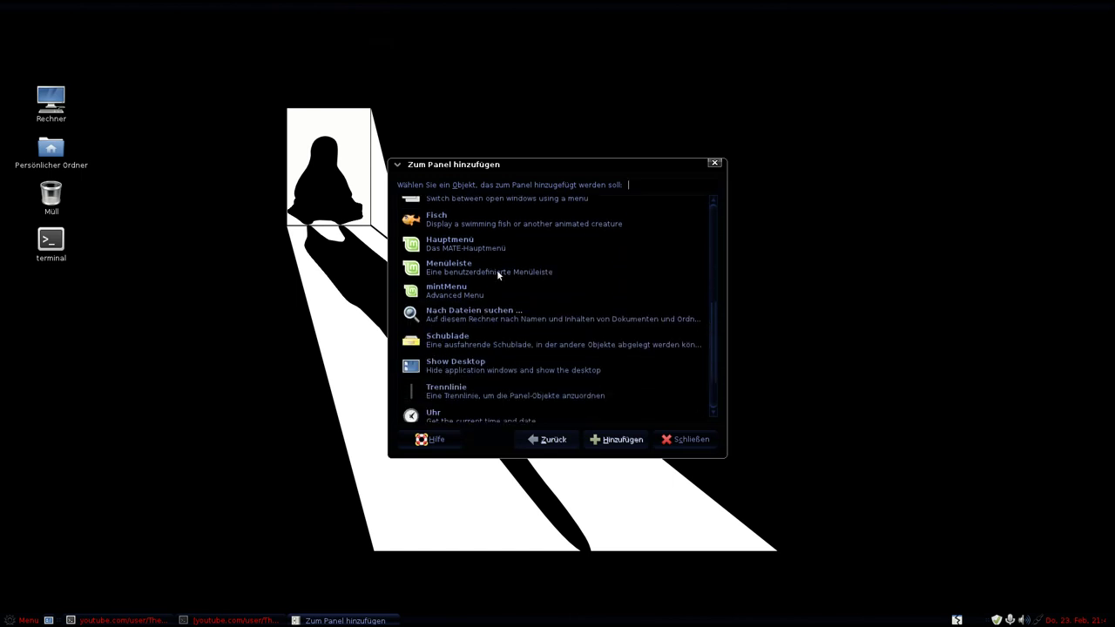
pyautogui.click(446, 244)
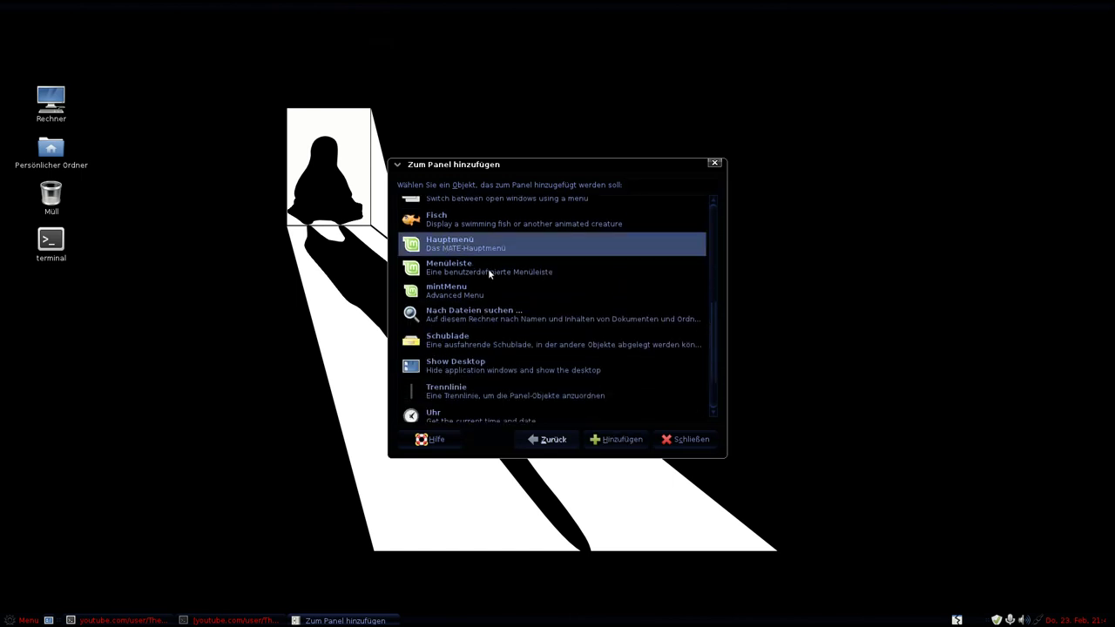
pyautogui.click(628, 440)
pyautogui.click(694, 441)
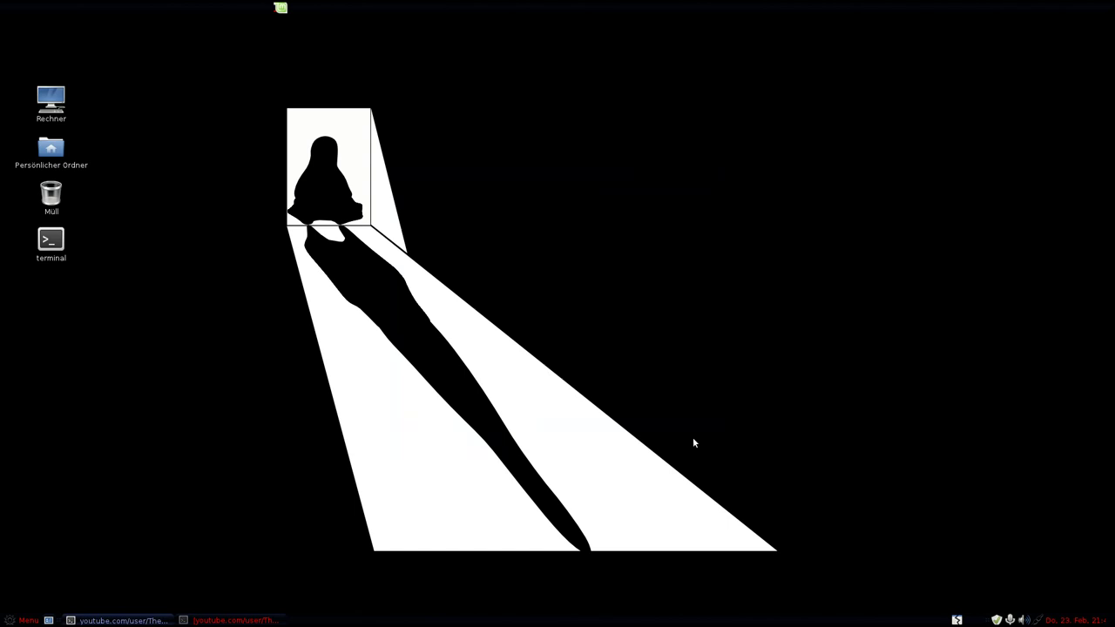
# Move the Hauptmenü icon to the far left end of the new panel.
pyautogui.rightClick(281, 9)
pyautogui.click(313, 47)
pyautogui.click(3, 32)
# Examine the new main menu's Zubehör and Orte entries, and the advanced menu of the original panel for comparison.
pyautogui.click(9, 8)
pyautogui.moveTo(53, 145)
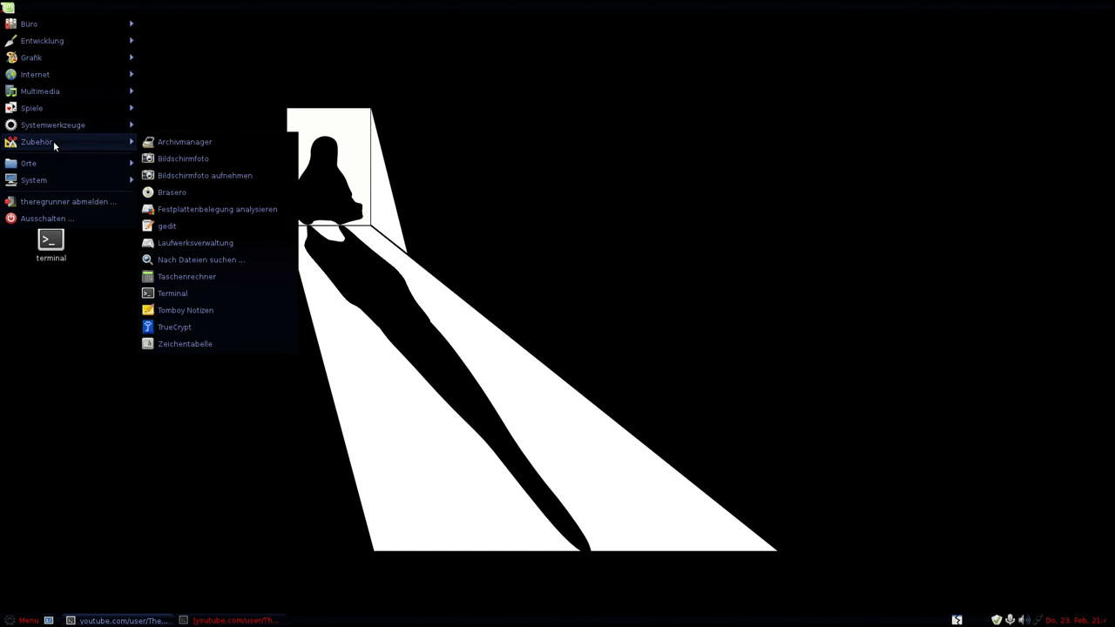
pyautogui.moveTo(53, 165)
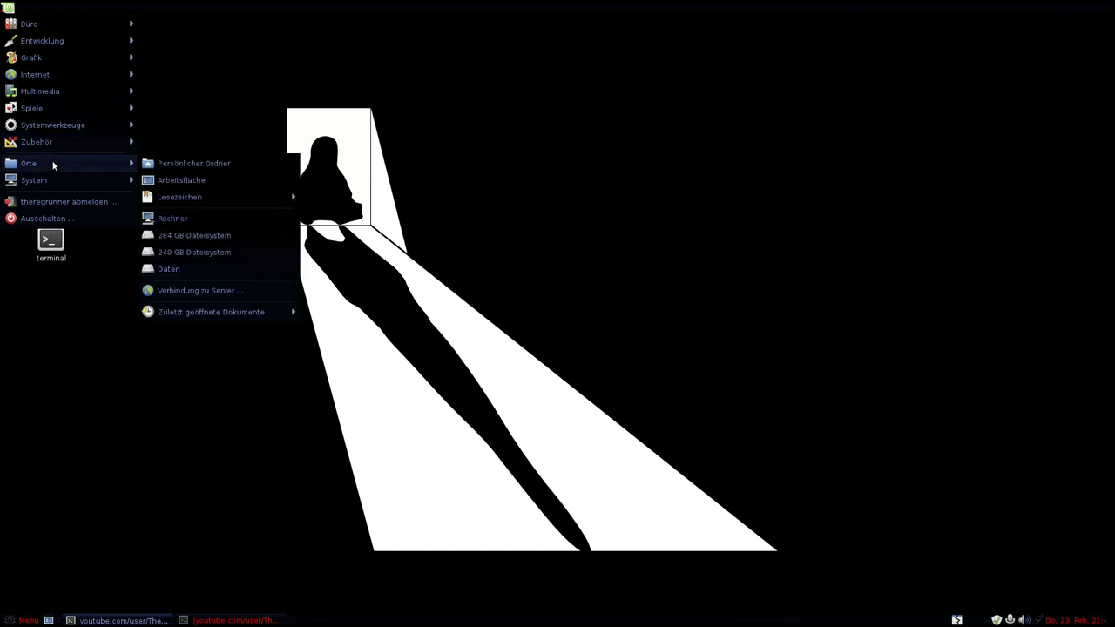
pyautogui.click(266, 99)
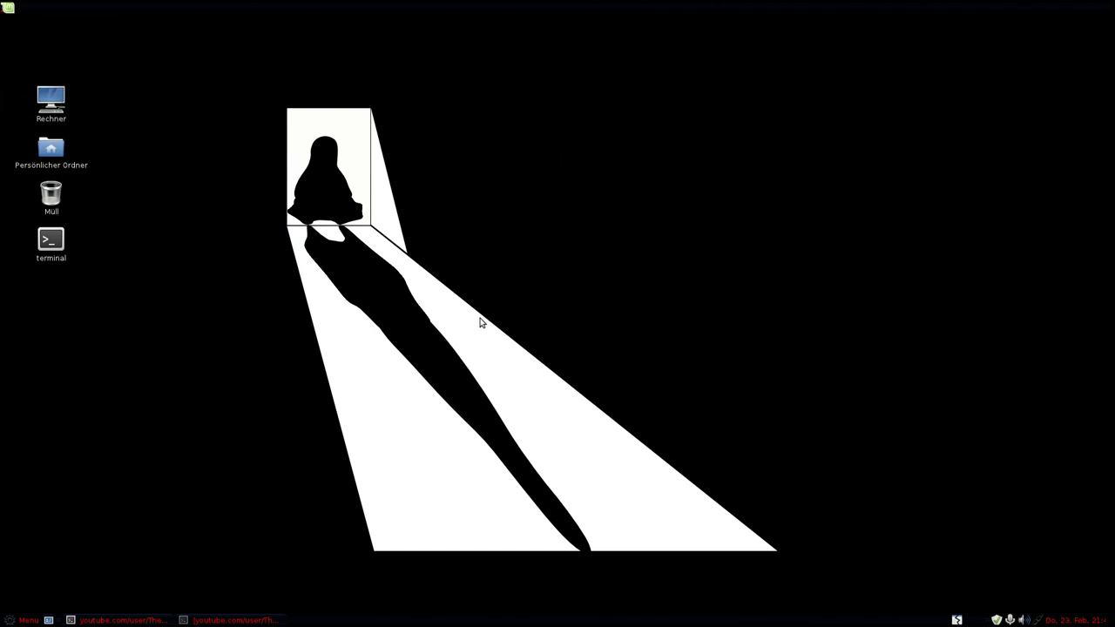
pyautogui.click(29, 619)
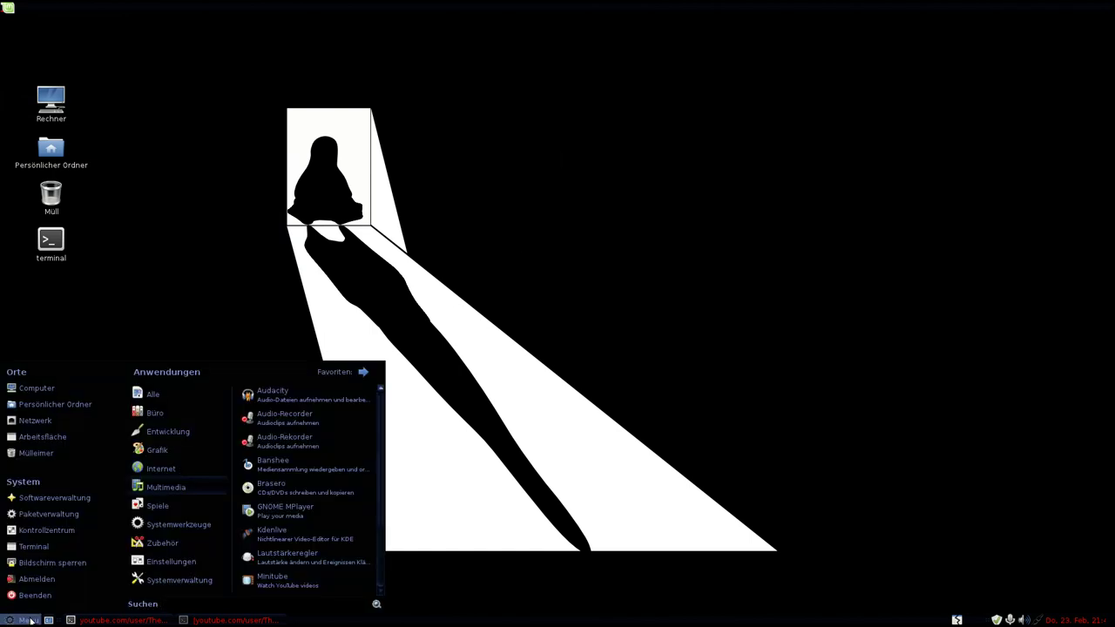
pyautogui.click(244, 259)
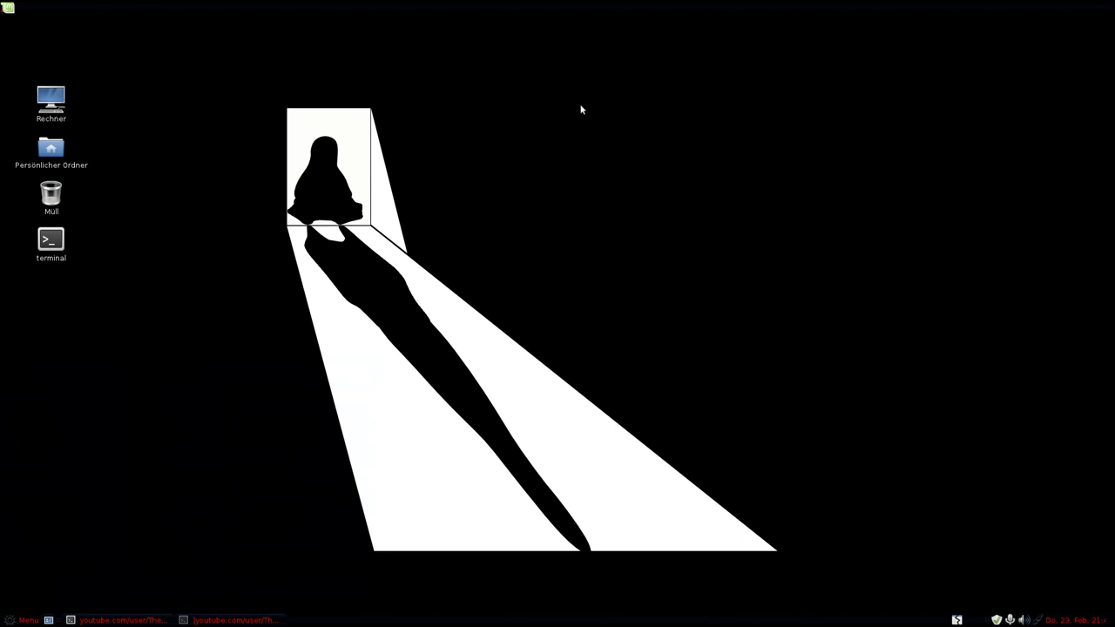
# Create a desktop application launcher with both the name and the command set to gkrellm.
pyautogui.rightClick(508, 89)
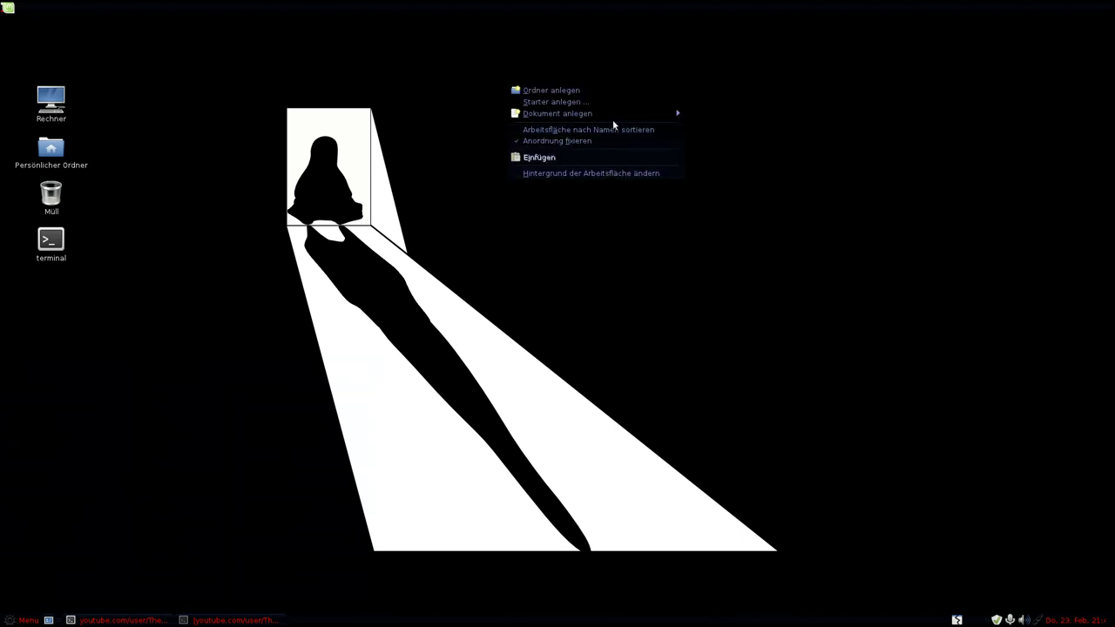
pyautogui.moveTo(562, 114)
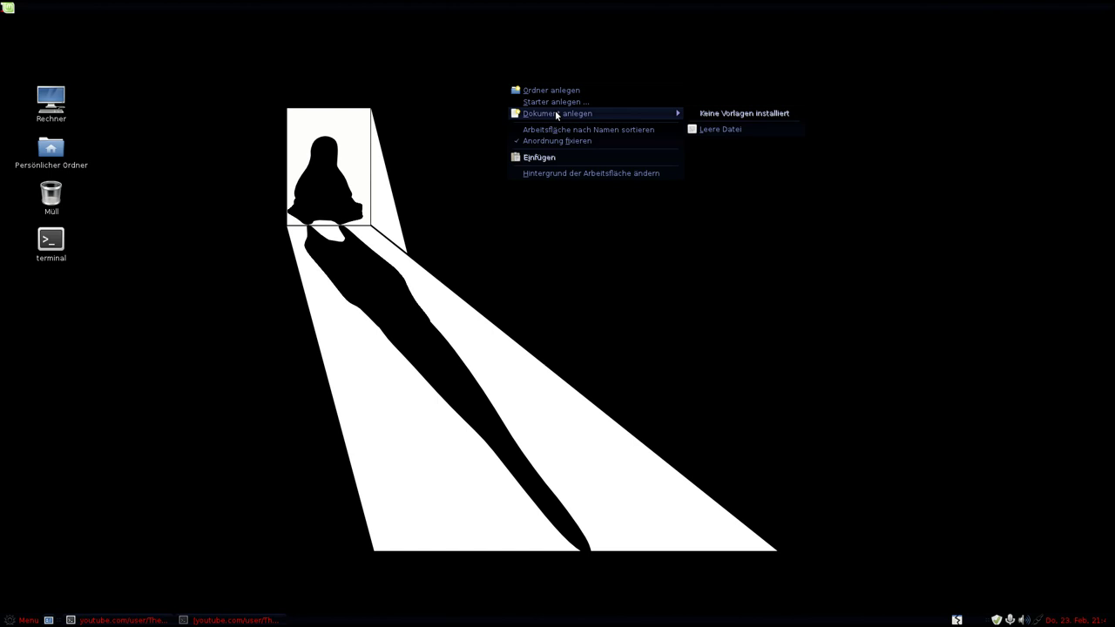
pyautogui.click(551, 102)
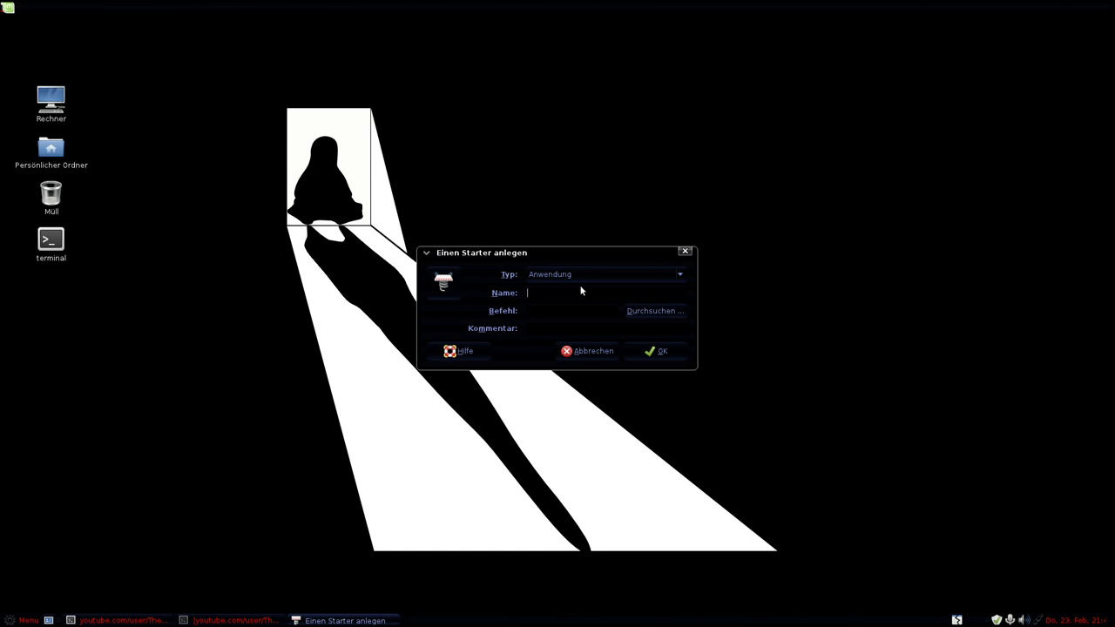
pyautogui.write('gkrellm')
pyautogui.press('Tab')
pyautogui.write('gkrellm')
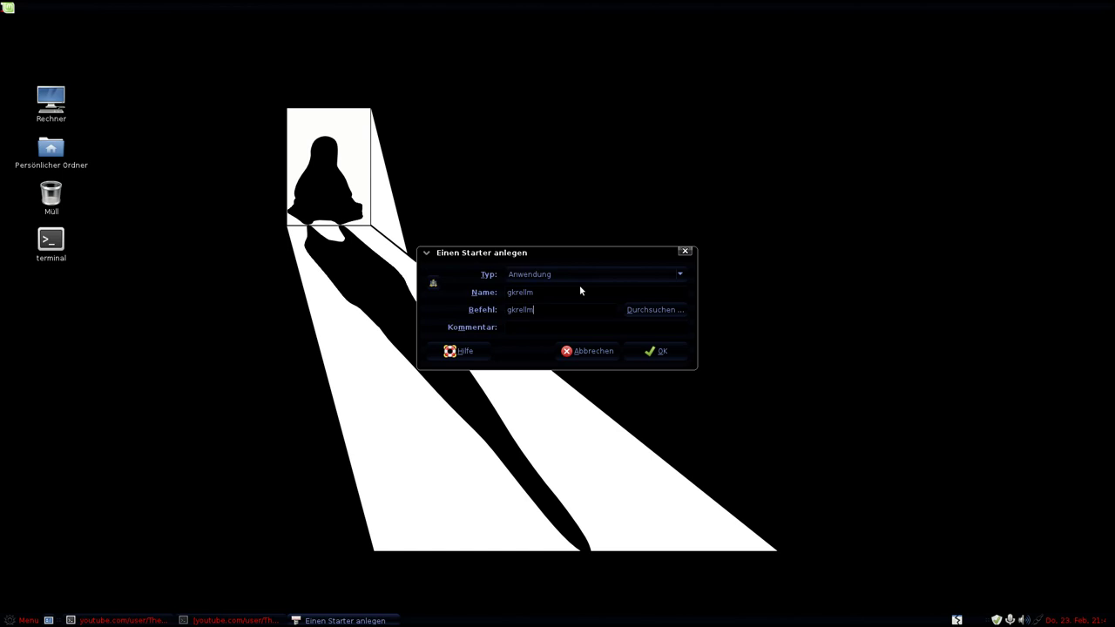
pyautogui.click(655, 350)
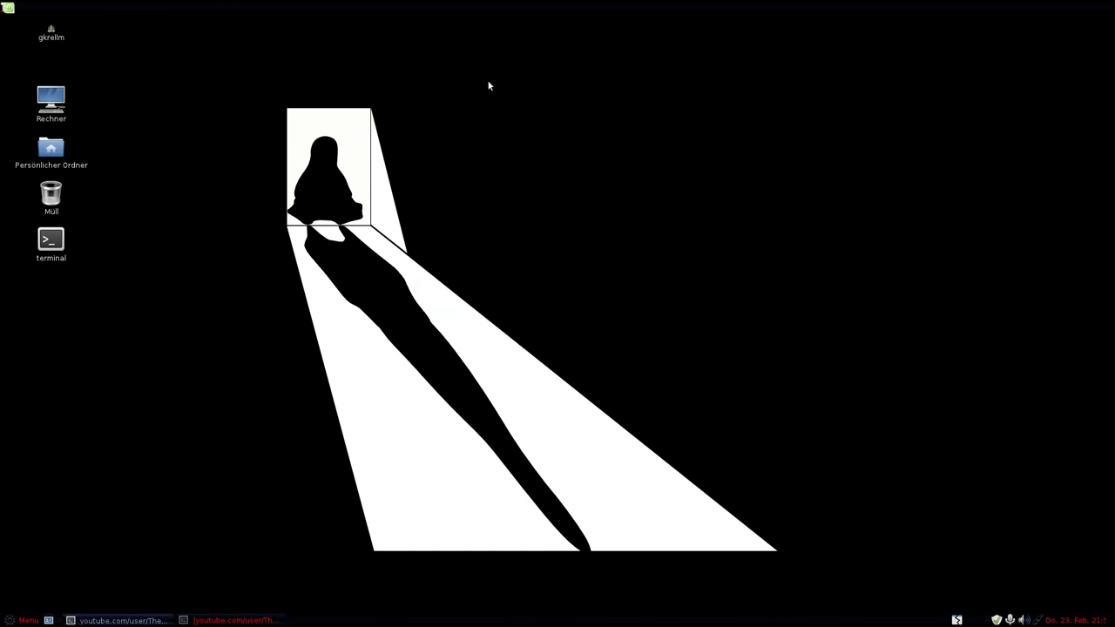
# Delete the gkrellm launcher from the desktop.
pyautogui.moveTo(48, 37)
pyautogui.mouseDown()
pyautogui.moveTo(438, 130)
pyautogui.moveTo(45, 46)
pyautogui.mouseUp()
pyautogui.press('Delete')
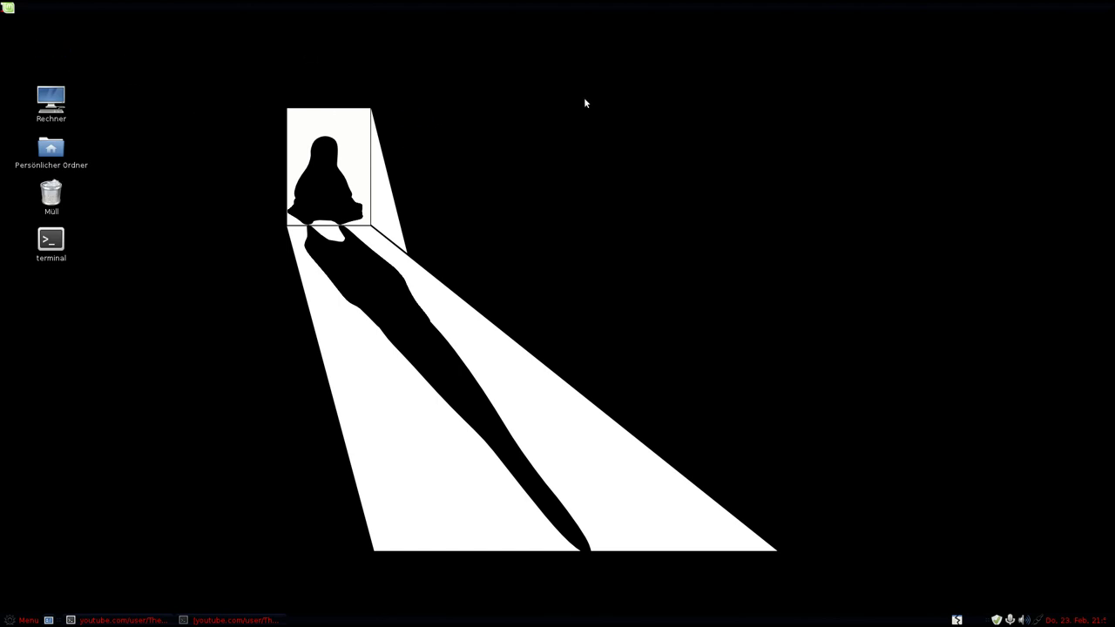
# Open the desktop's appearance settings and start customizing the current Benutzerdefiniert theme.
pyautogui.rightClick(438, 75)
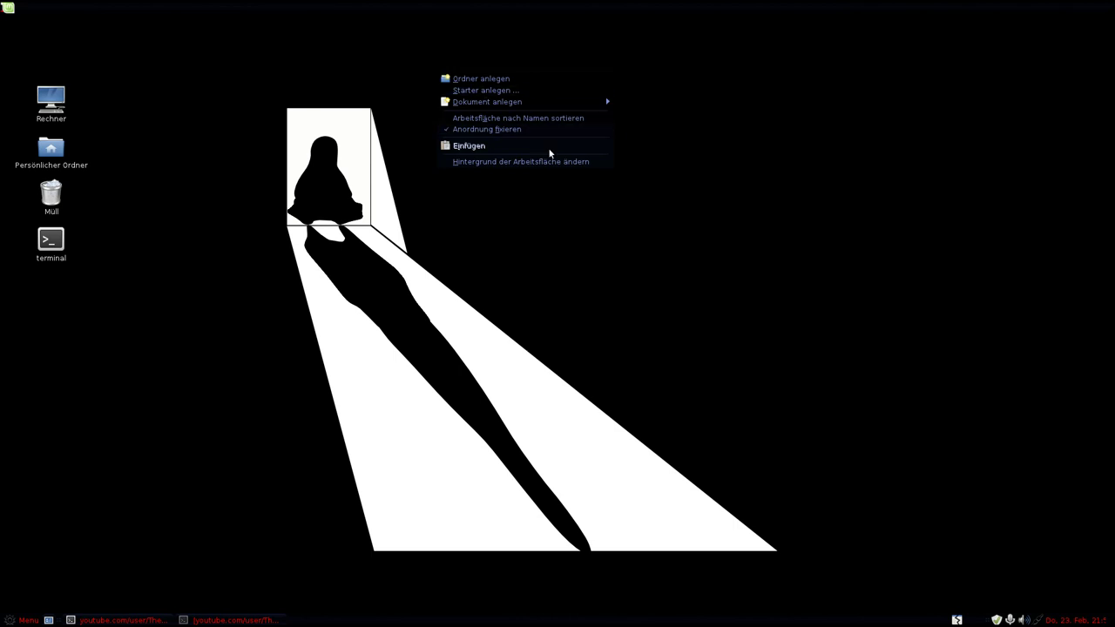
pyautogui.click(523, 160)
pyautogui.moveTo(529, 175); pyautogui.dragTo(488, 86)
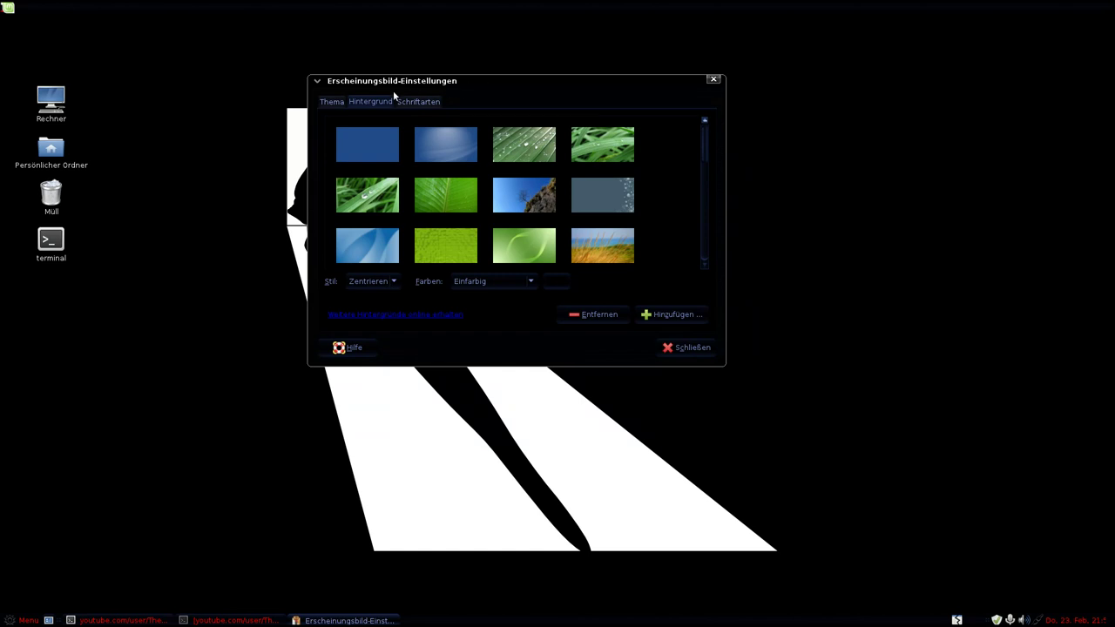
pyautogui.click(332, 102)
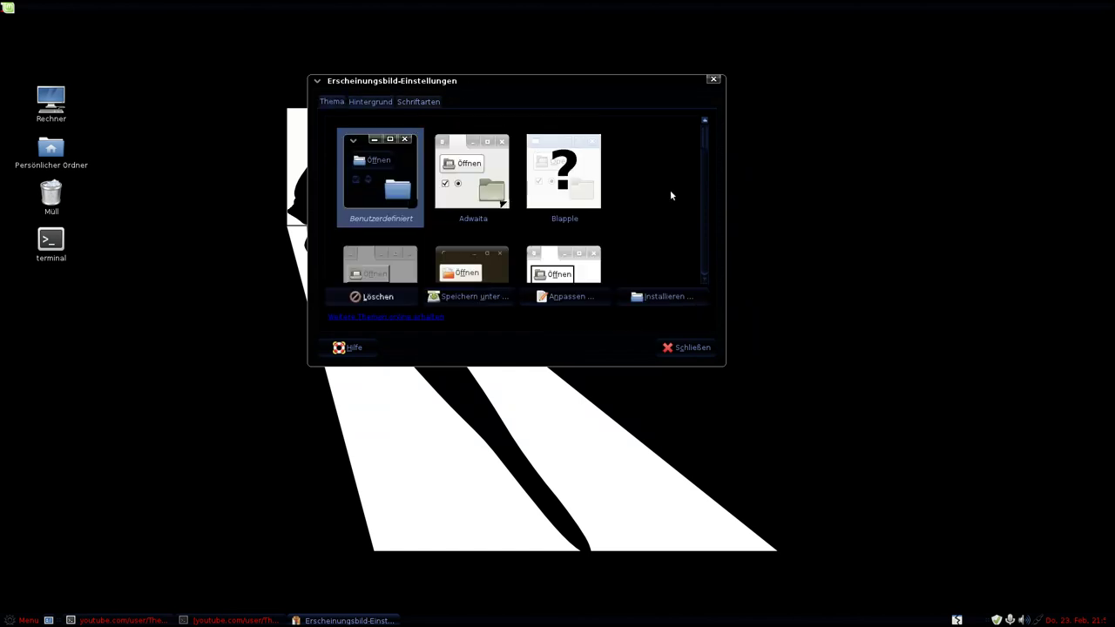
pyautogui.click(373, 102)
pyautogui.click(331, 102)
pyautogui.click(582, 296)
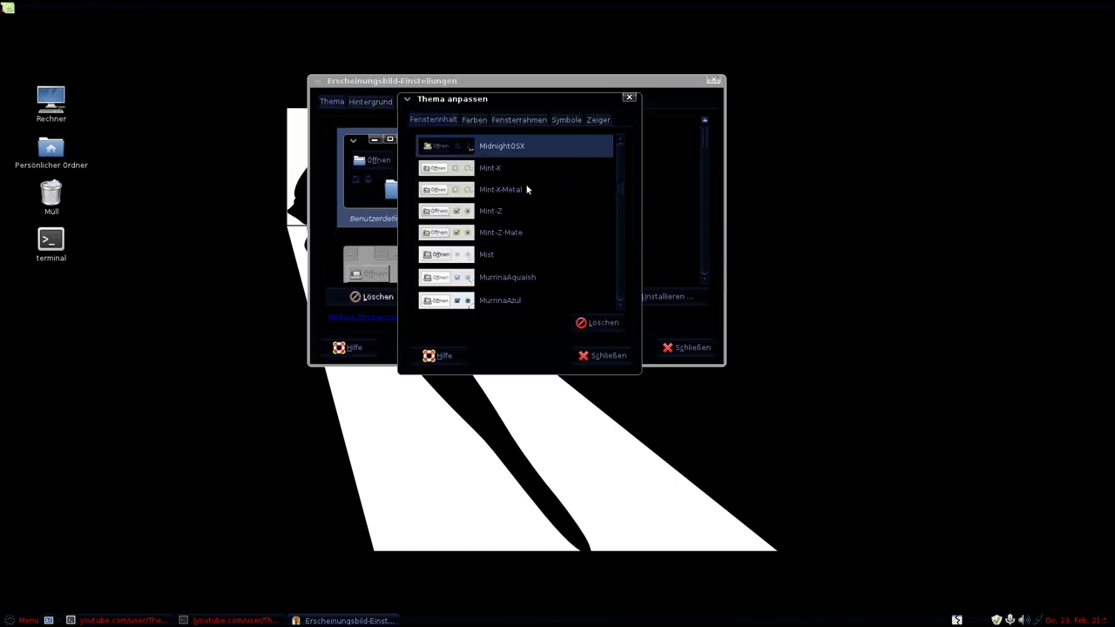
# Set the theme's window content to Back n Black-GTK.
pyautogui.scroll(-2, 542, 237)
pyautogui.scroll(-5, 547, 222)
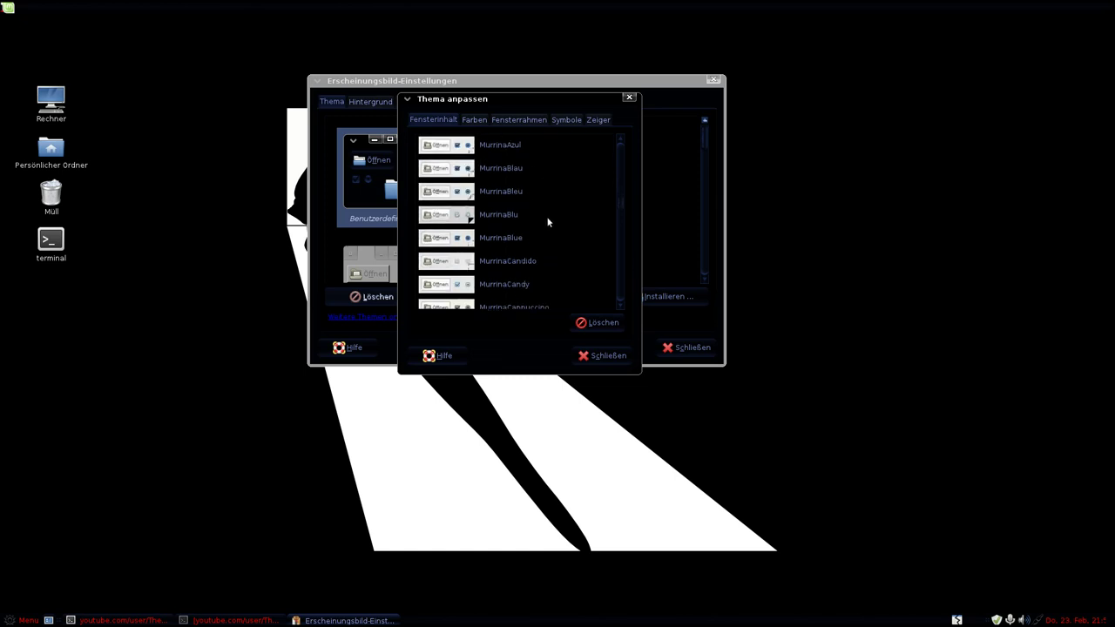
pyautogui.scroll(8, 547, 222)
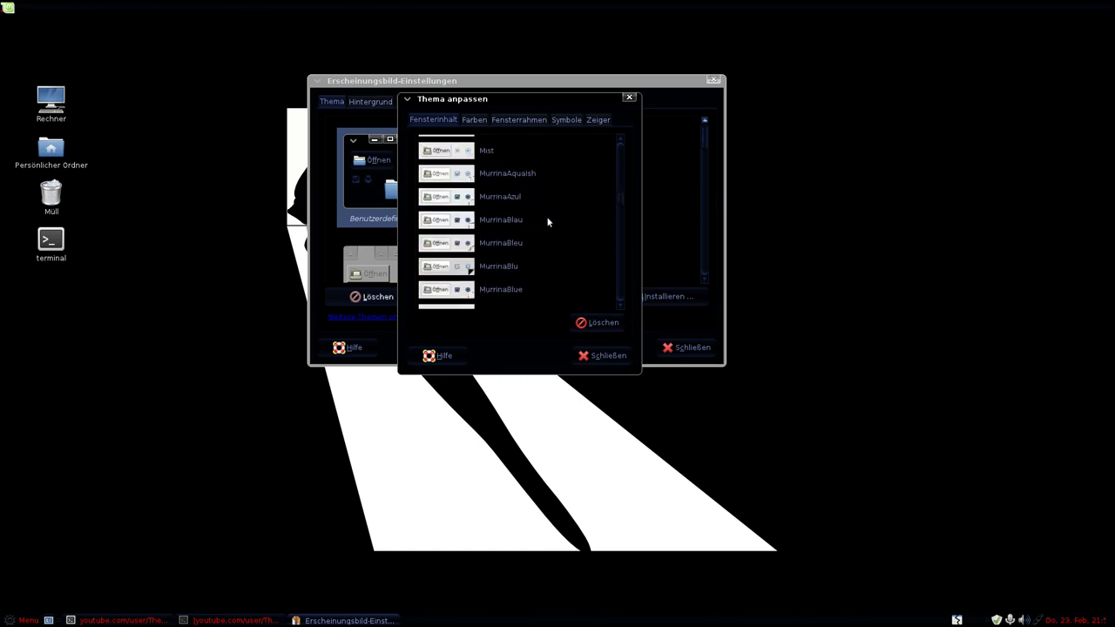
pyautogui.scroll(5, 546, 216)
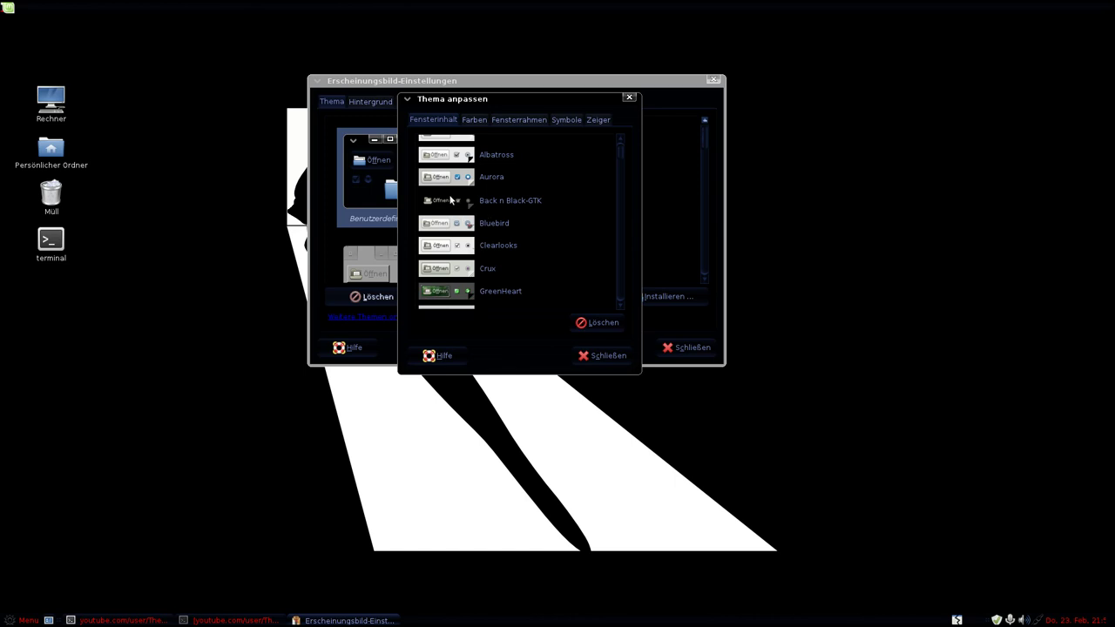
pyautogui.click(540, 202)
pyautogui.moveTo(601, 102); pyautogui.dragTo(572, 128)
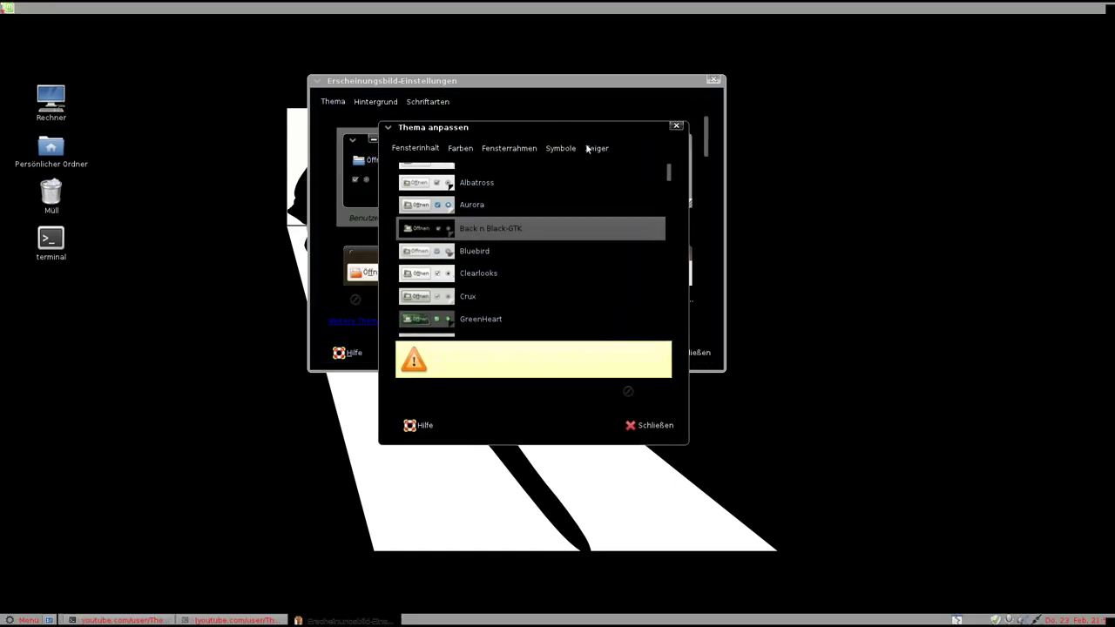
# Change the theme's window content to Nodoka-Midnight.
pyautogui.scroll(1, 491, 259)
pyautogui.scroll(-2, 493, 257)
pyautogui.scroll(-5, 493, 257)
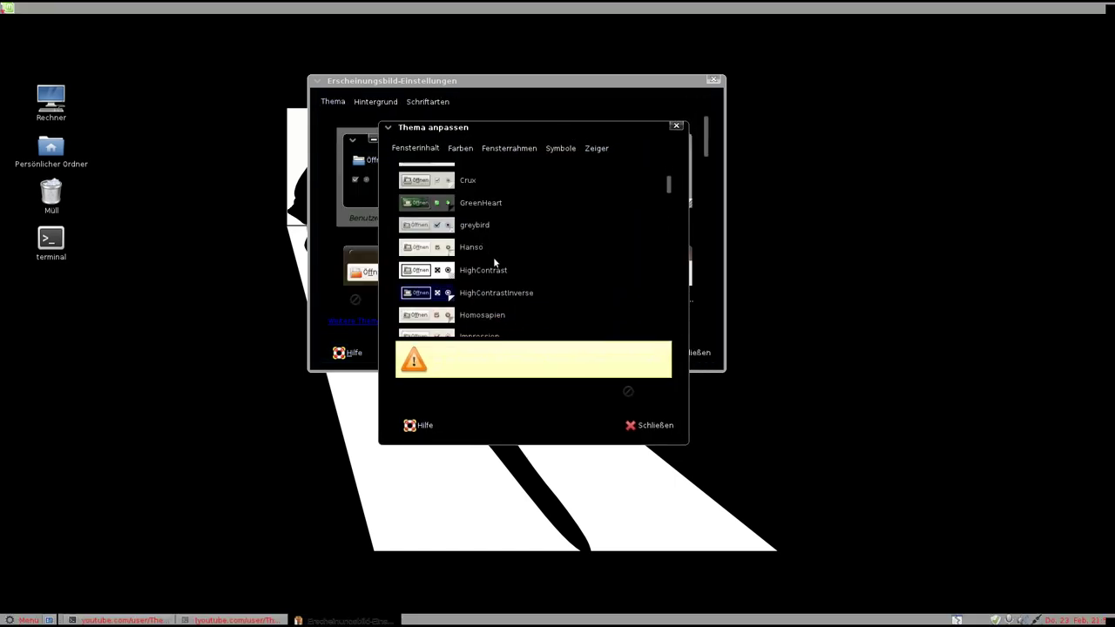
pyautogui.scroll(-5, 499, 258)
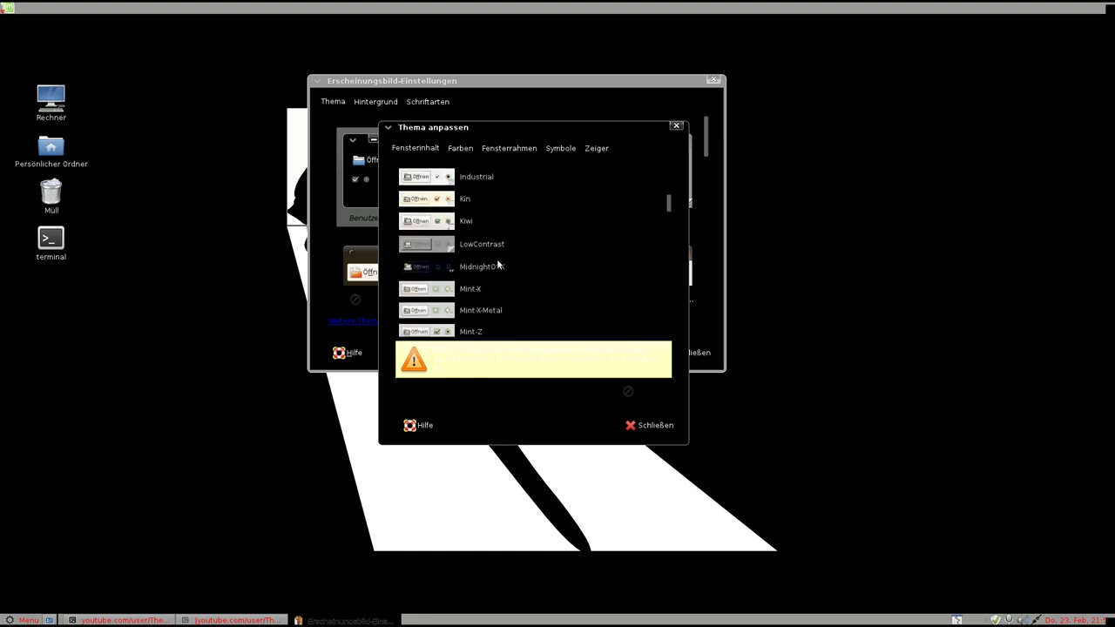
pyautogui.scroll(-5, 503, 259)
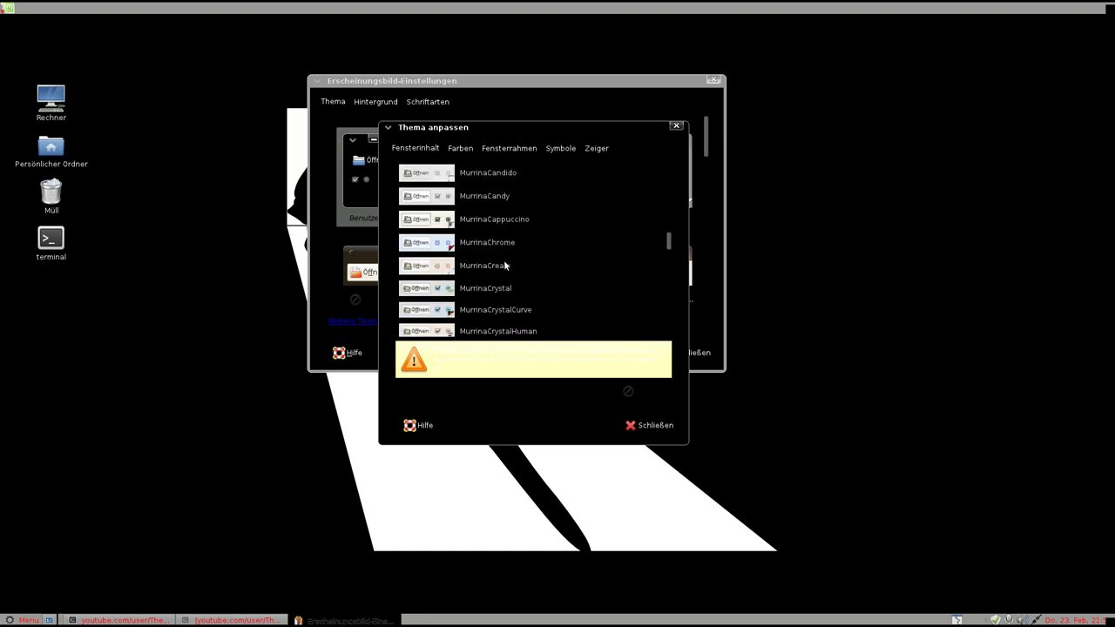
pyautogui.scroll(-4, 504, 259)
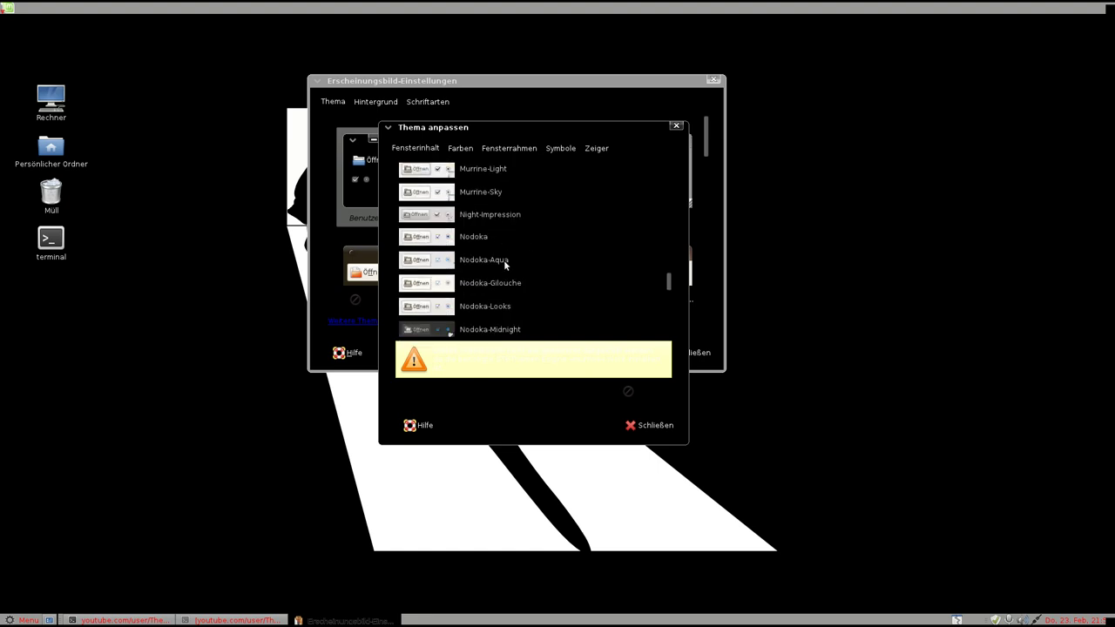
pyautogui.click(504, 253)
# Apply Tenebrific-BlueMods as the theme's window content.
pyautogui.scroll(-8, 546, 261)
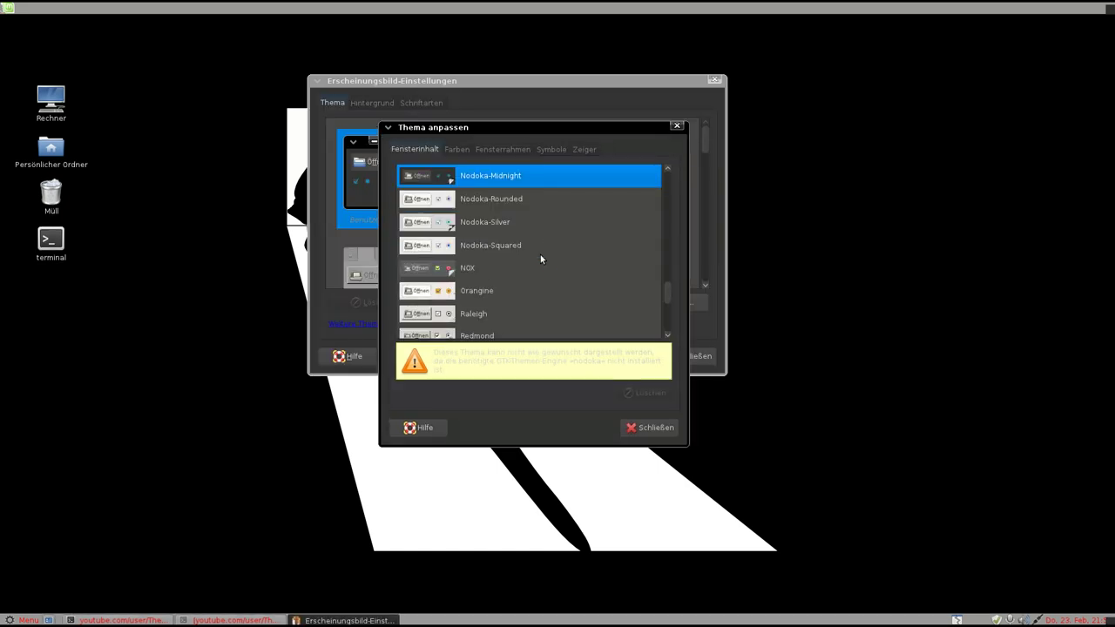
pyautogui.scroll(-1, 521, 240)
pyautogui.click(429, 321)
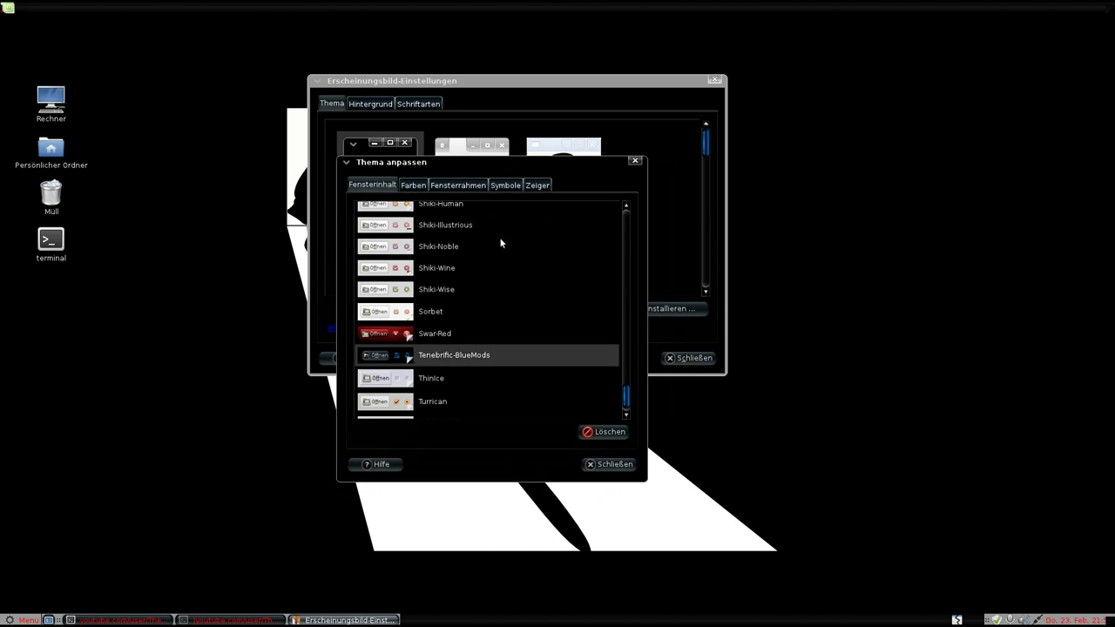
# Set the theme's window frame to Shiki-Colors-Easy-Metacity and move the customization dialog to check the frame.
pyautogui.click(413, 186)
pyautogui.click(457, 185)
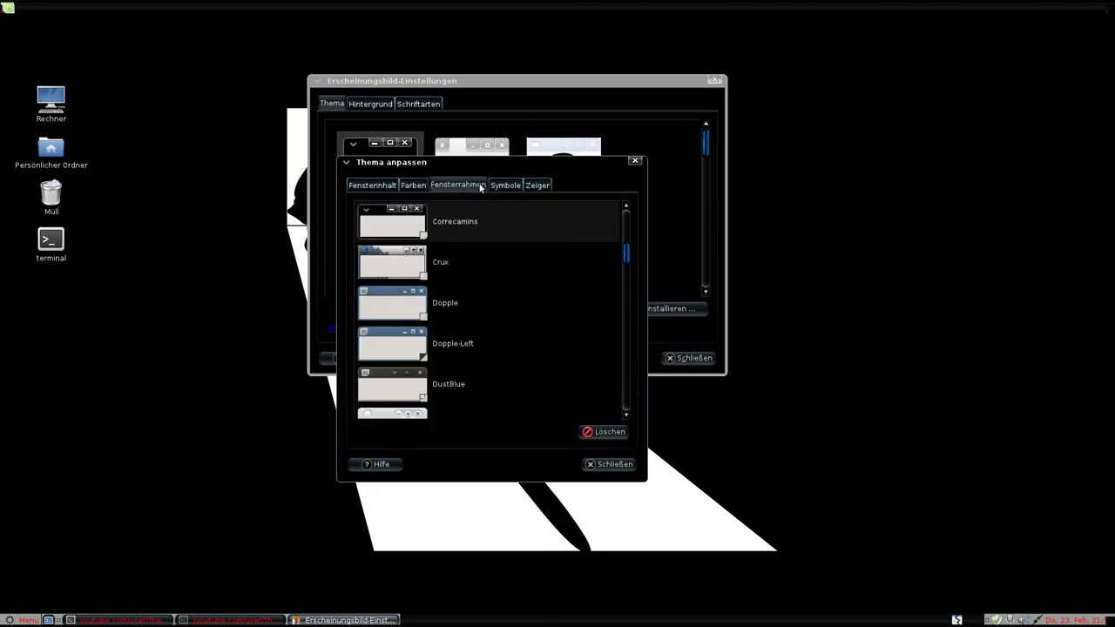
pyautogui.scroll(-1, 486, 276)
pyautogui.scroll(-1, 486, 276)
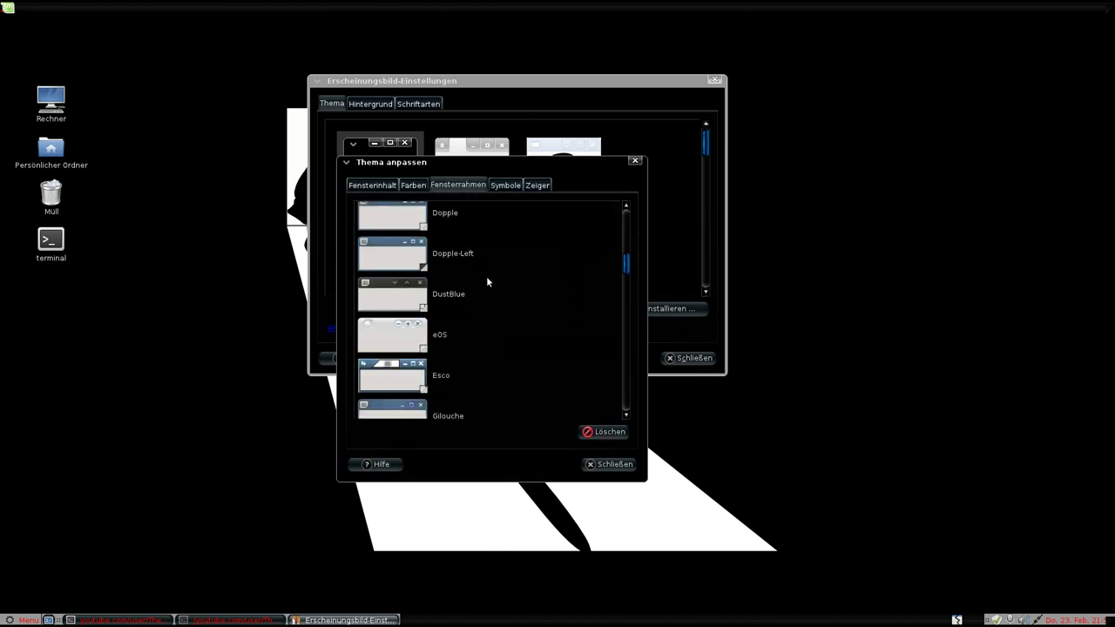
pyautogui.scroll(-4, 486, 276)
pyautogui.scroll(-4, 486, 276)
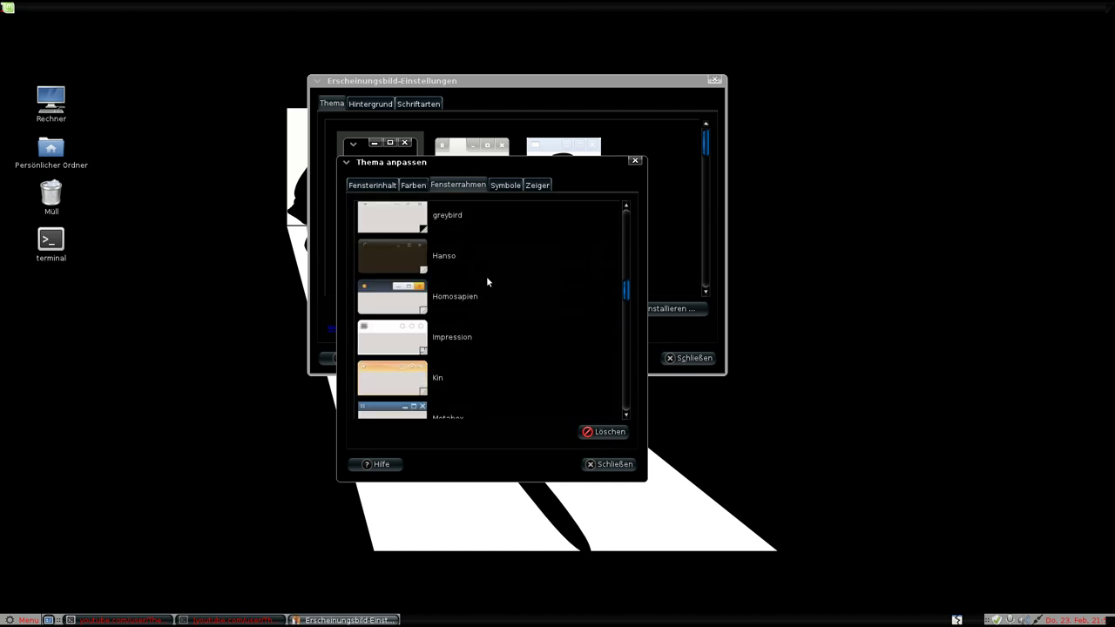
pyautogui.scroll(-2, 499, 268)
pyautogui.scroll(-8, 501, 272)
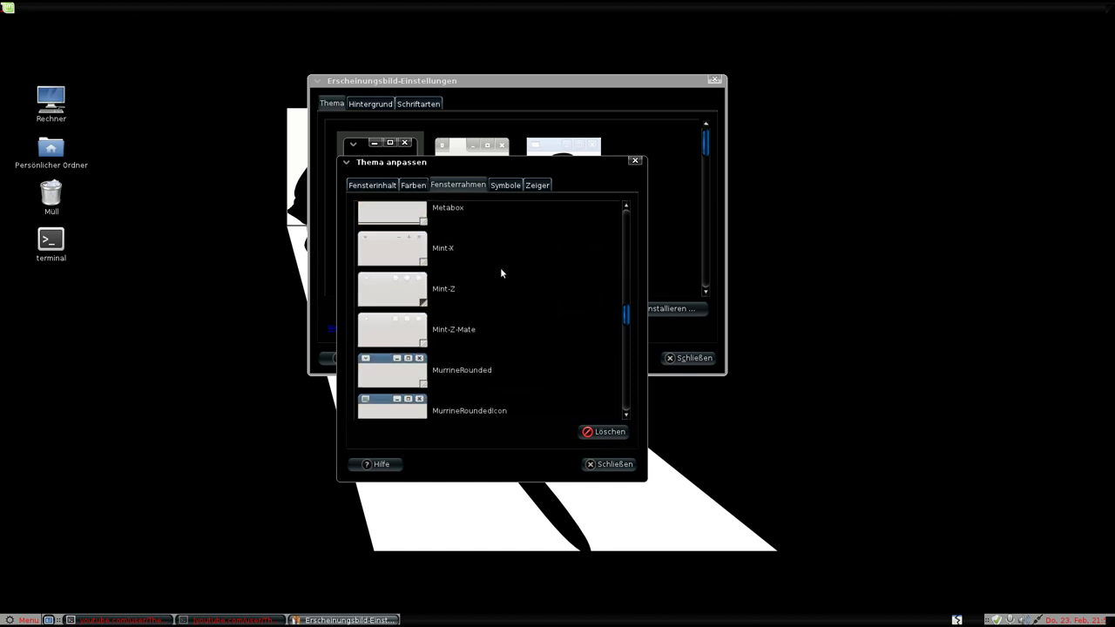
pyautogui.scroll(-2, 501, 272)
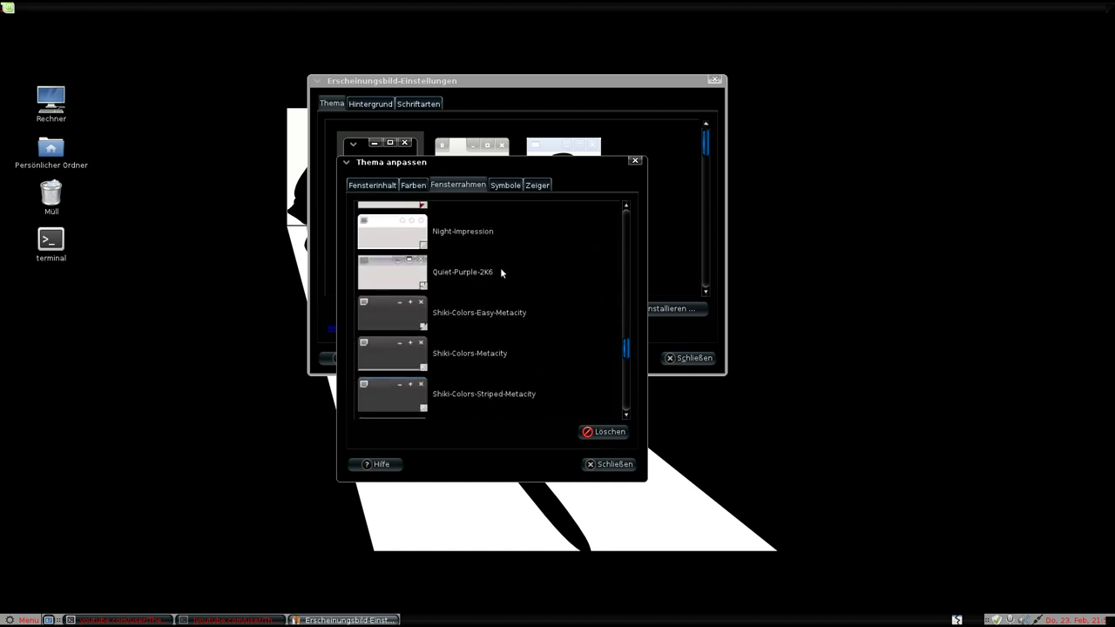
pyautogui.click(495, 315)
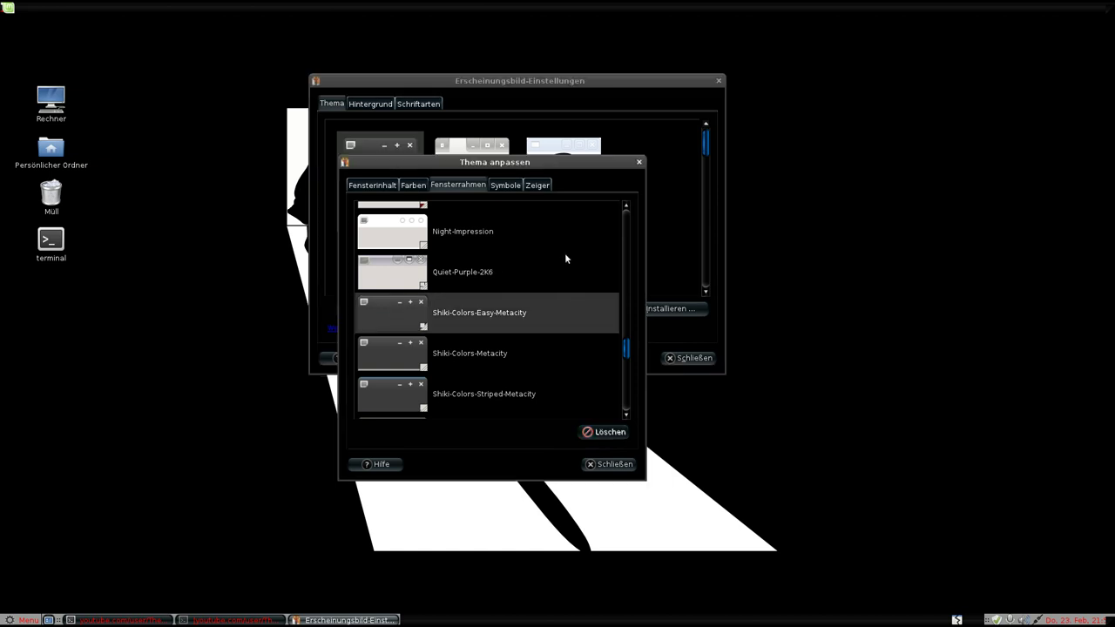
pyautogui.moveTo(573, 163); pyautogui.dragTo(599, 163)
# Change the theme's window frame to Wasp-Murrine.
pyautogui.scroll(-2, 587, 274)
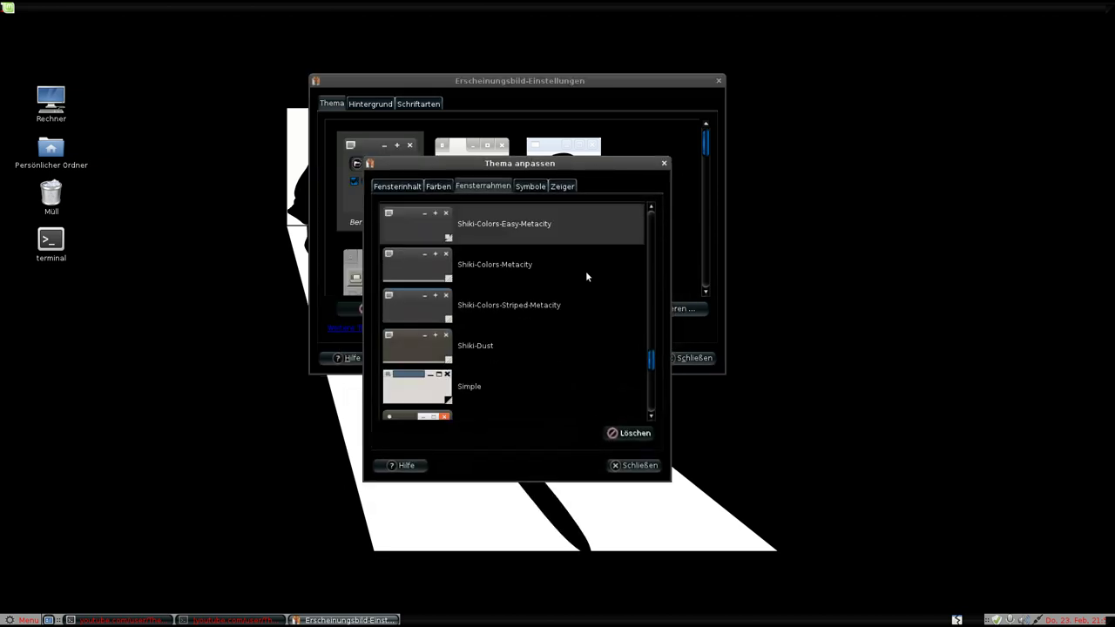
pyautogui.scroll(-4, 586, 276)
pyautogui.scroll(-4, 586, 276)
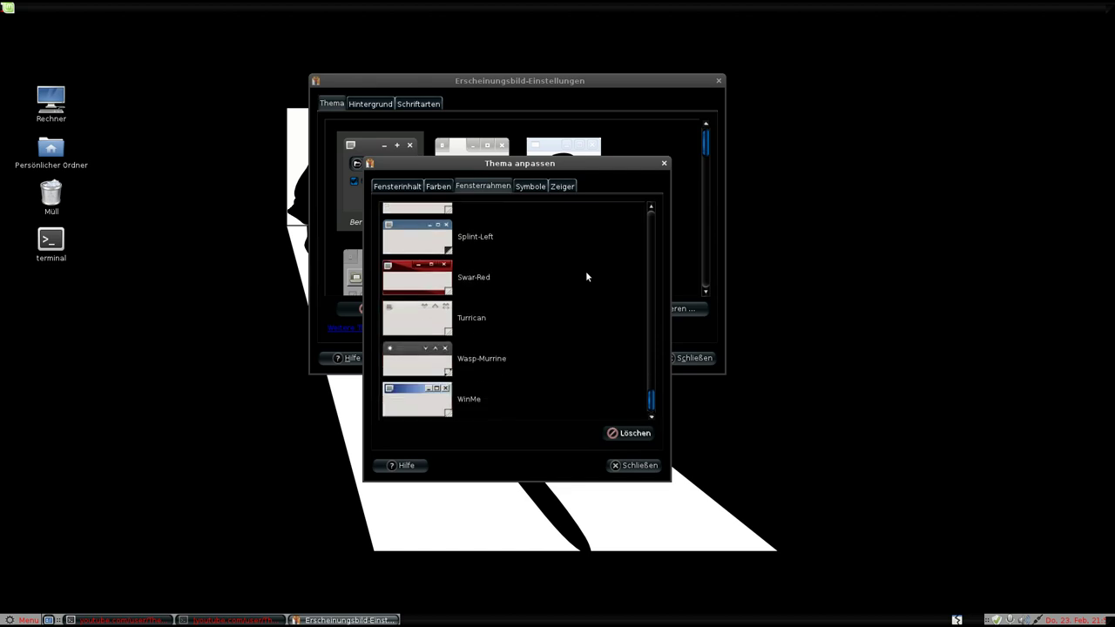
pyautogui.click(439, 361)
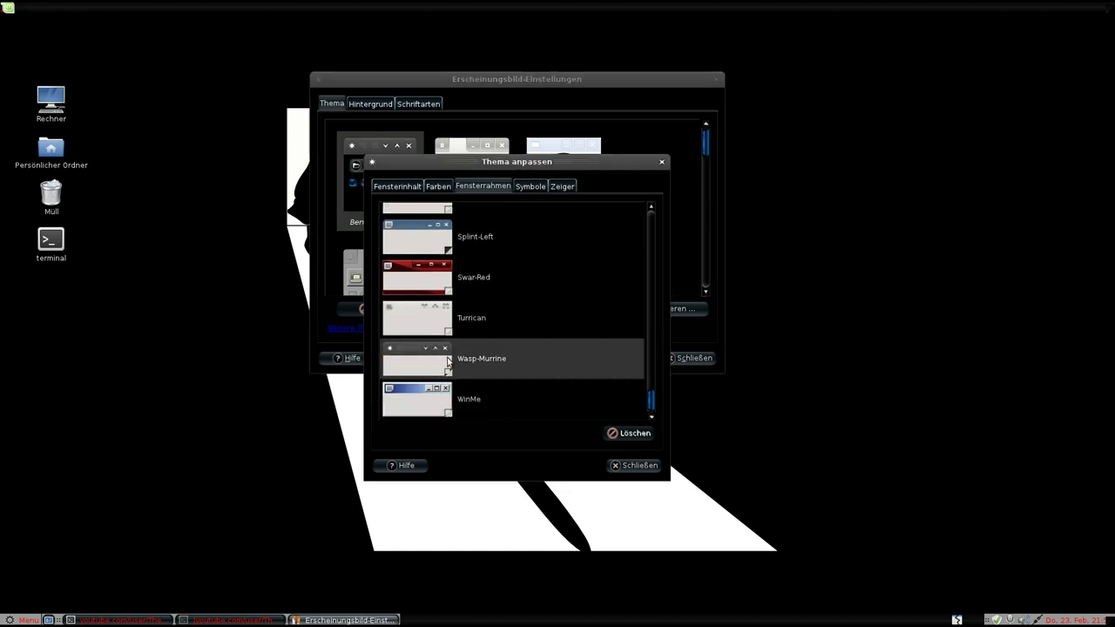
pyautogui.moveTo(565, 165); pyautogui.dragTo(545, 176)
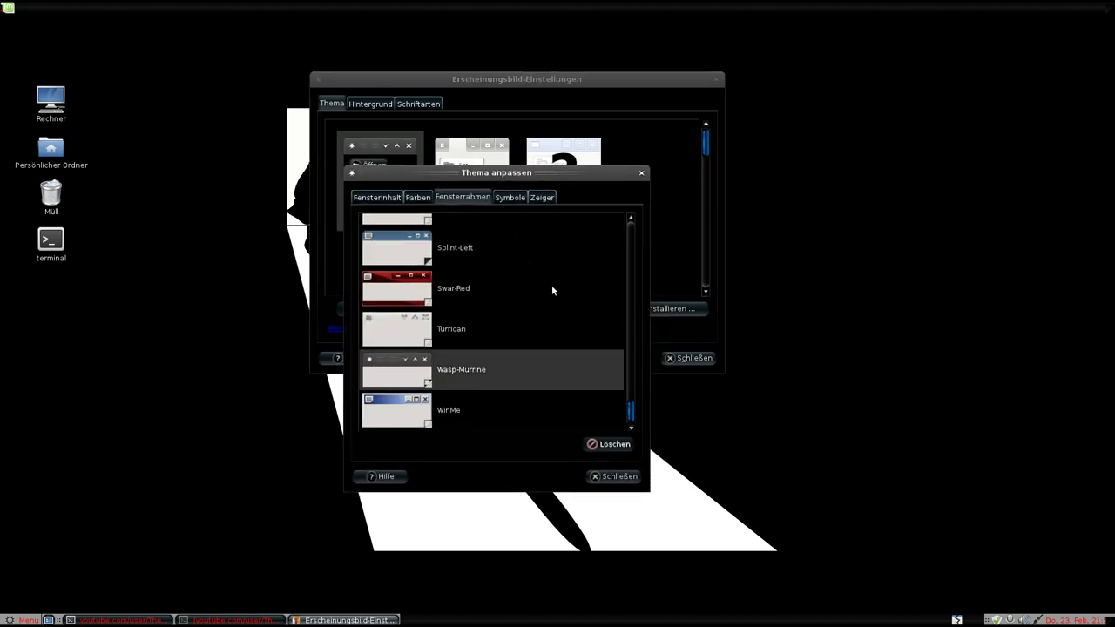
# Open the Persönlicher Ordner from the desktop and show its hidden files.
pyautogui.doubleClick(57, 149)
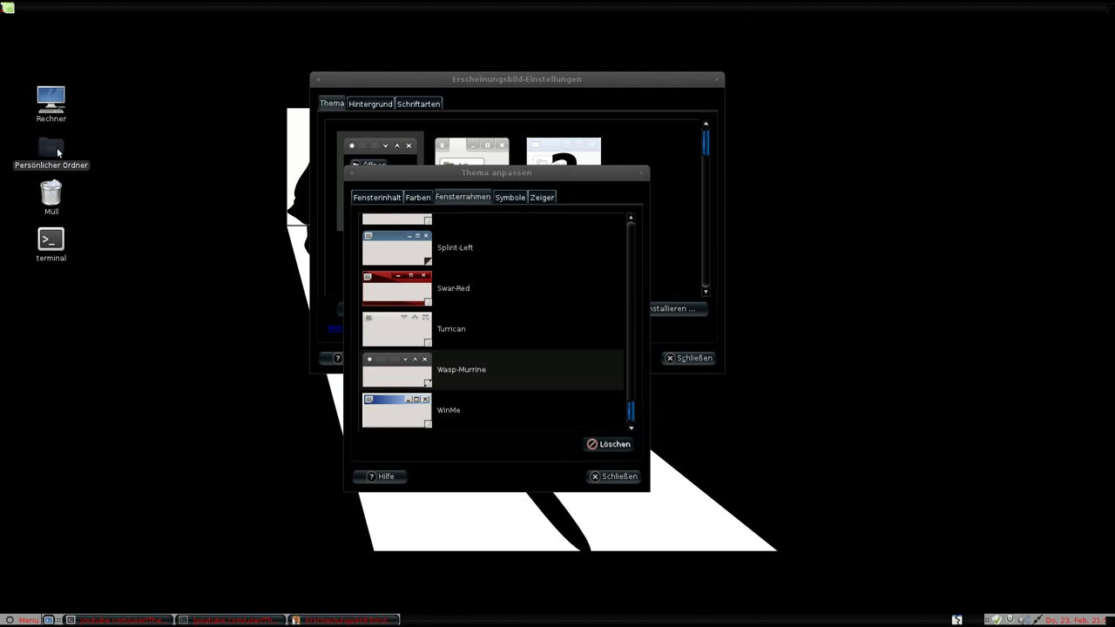
pyautogui.moveTo(550, 57); pyautogui.dragTo(426, 57)
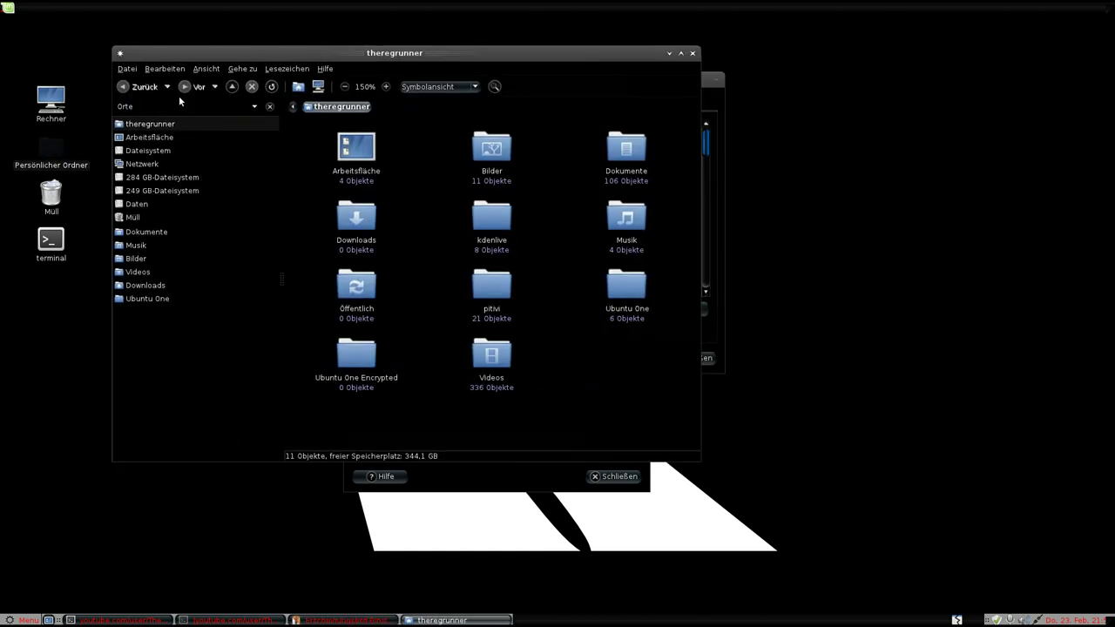
pyautogui.click(206, 68)
pyautogui.click(252, 181)
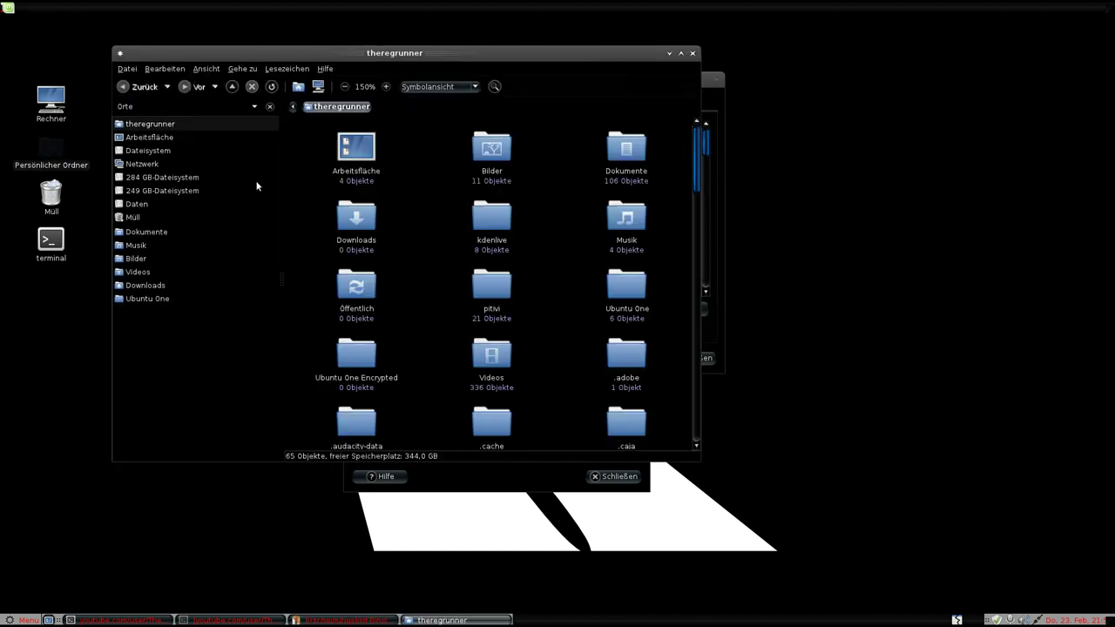
# Examine the theme folders stored in the home folder's hidden .themes directory, and close the file manager.
pyautogui.scroll(-1, 697, 171)
pyautogui.moveTo(696, 171); pyautogui.dragTo(675, 331)
pyautogui.doubleClick(364, 340)
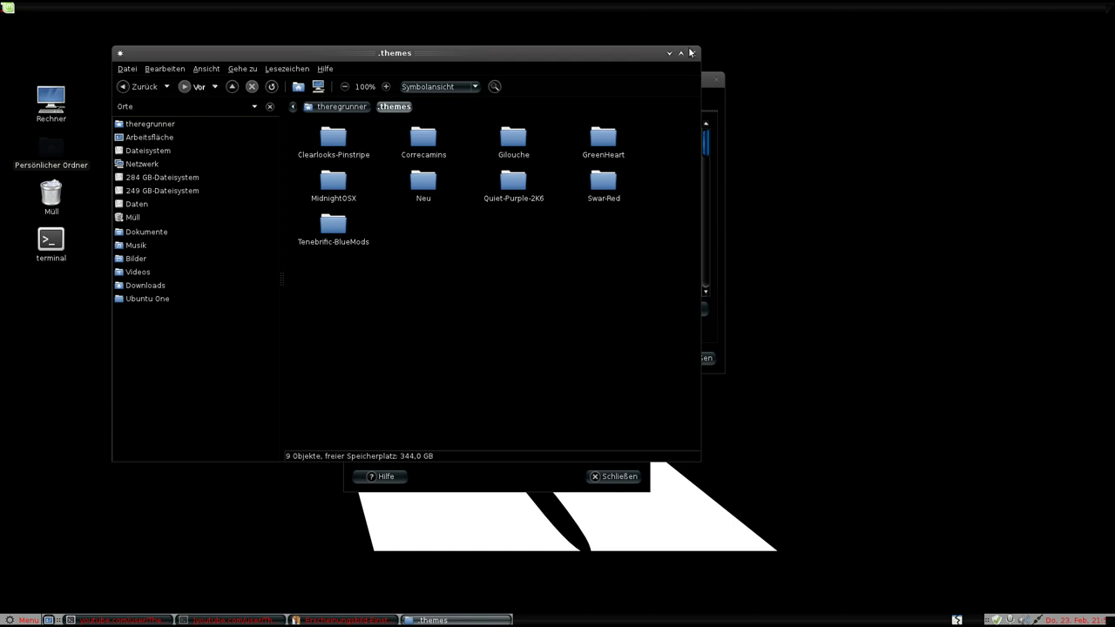
pyautogui.click(693, 53)
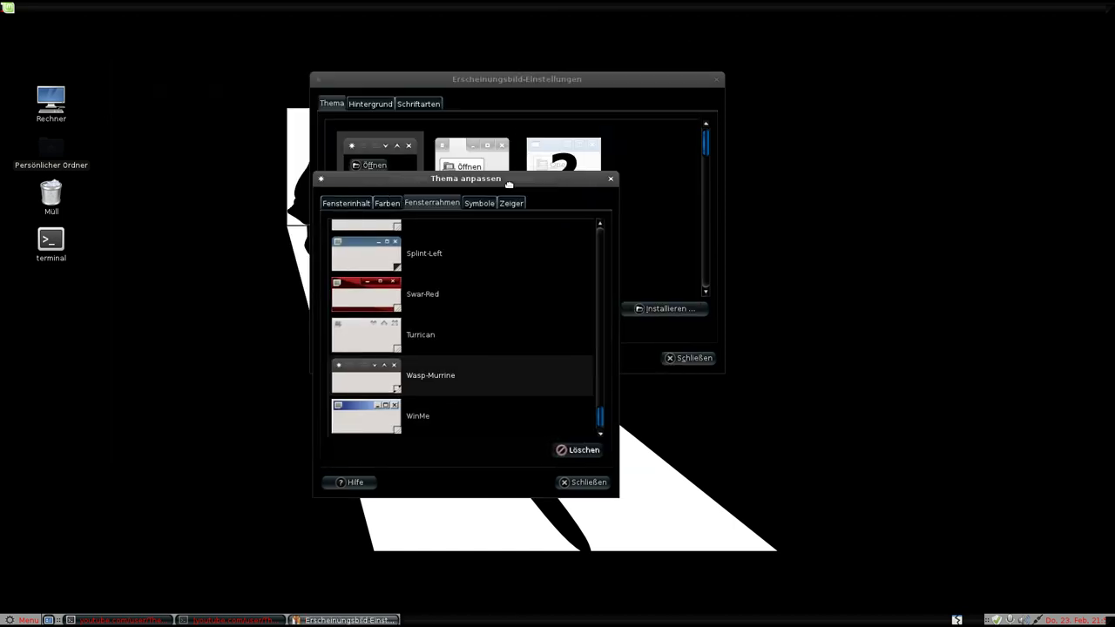
# Set the theme's icon set to GNOME-Wine.
pyautogui.click(478, 202)
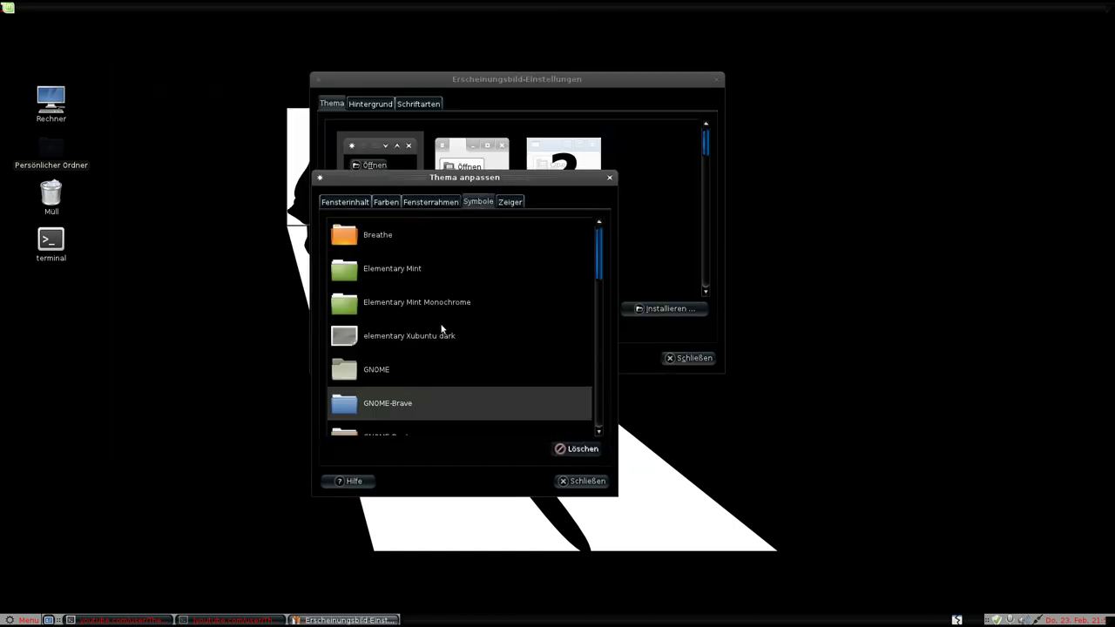
pyautogui.scroll(-4, 442, 329)
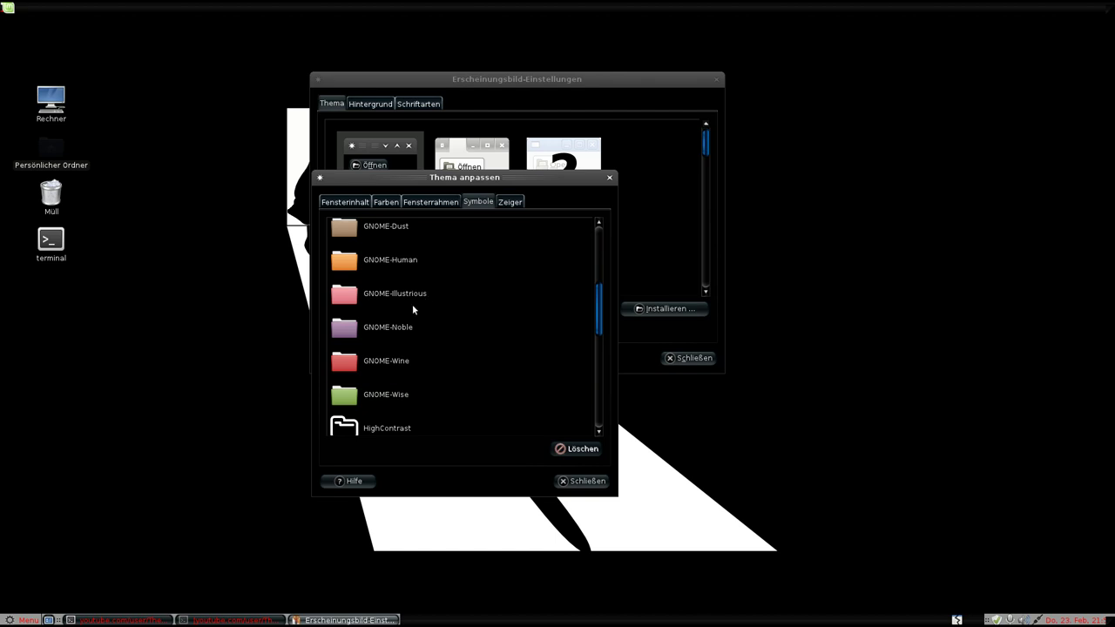
pyautogui.scroll(-2, 465, 329)
pyautogui.scroll(3, 465, 329)
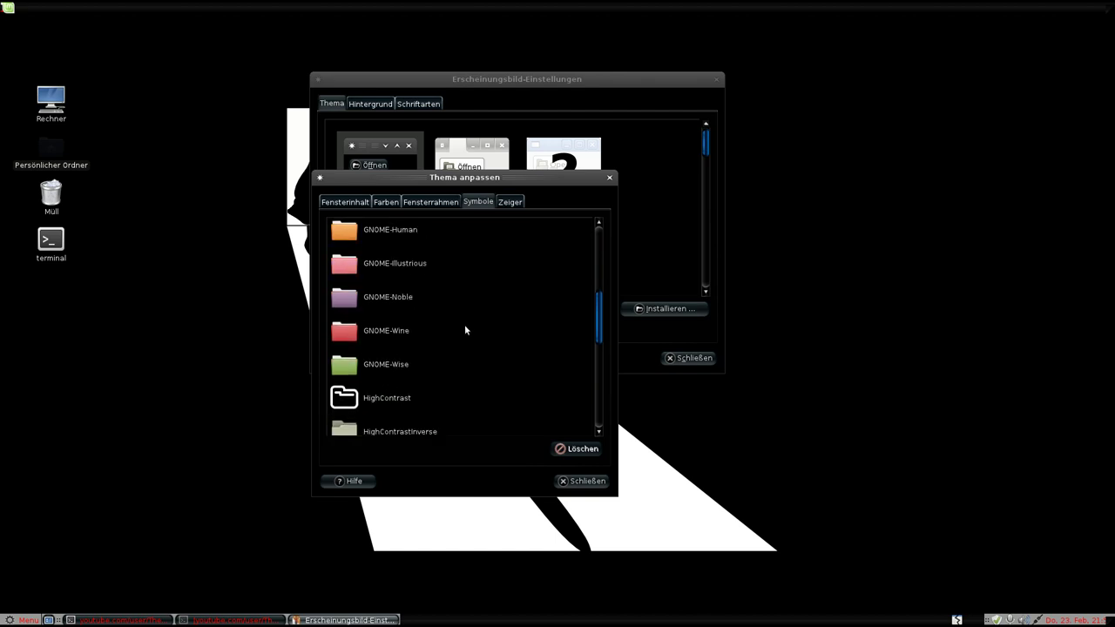
pyautogui.scroll(-1, 460, 329)
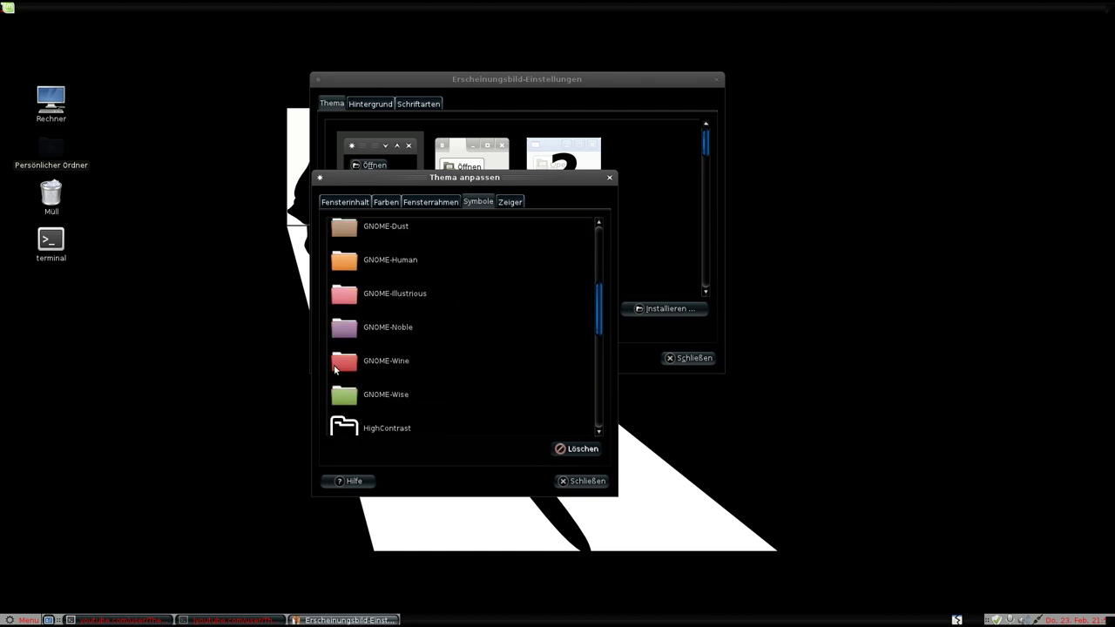
pyautogui.click(432, 375)
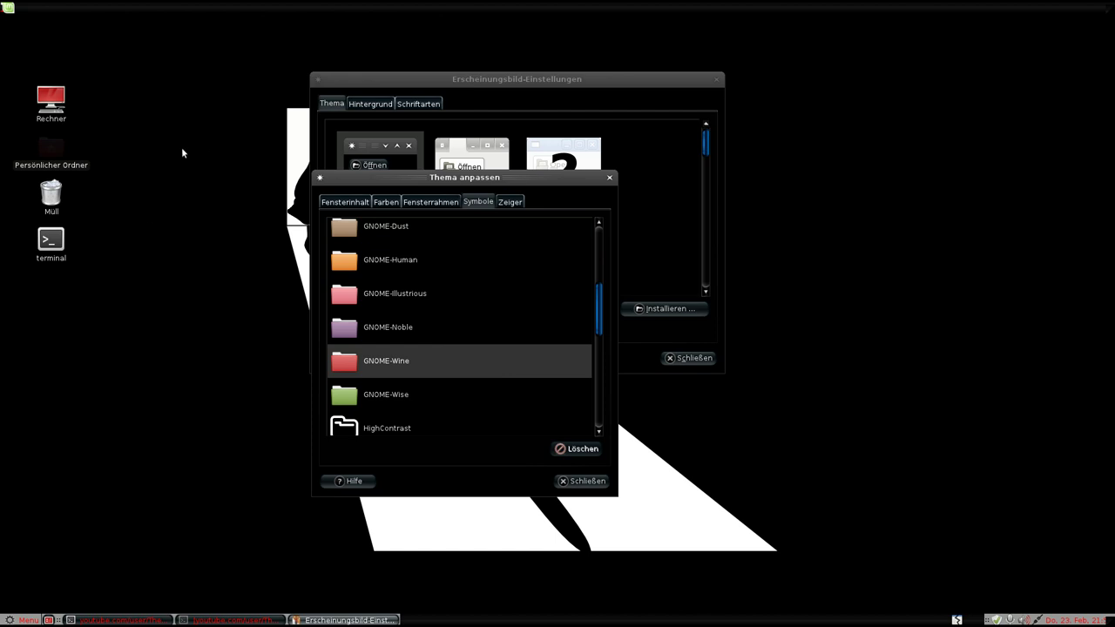
# Try the GNOME-Brave icons on the theme, and set its icon set to Humanity.
pyautogui.scroll(2, 409, 322)
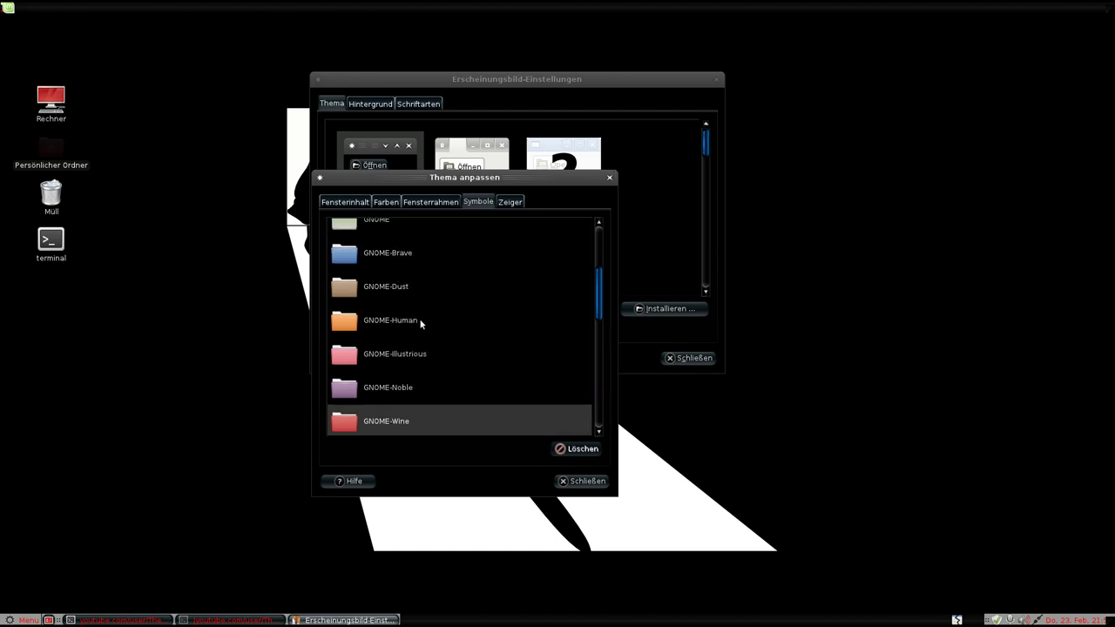
pyautogui.click(384, 262)
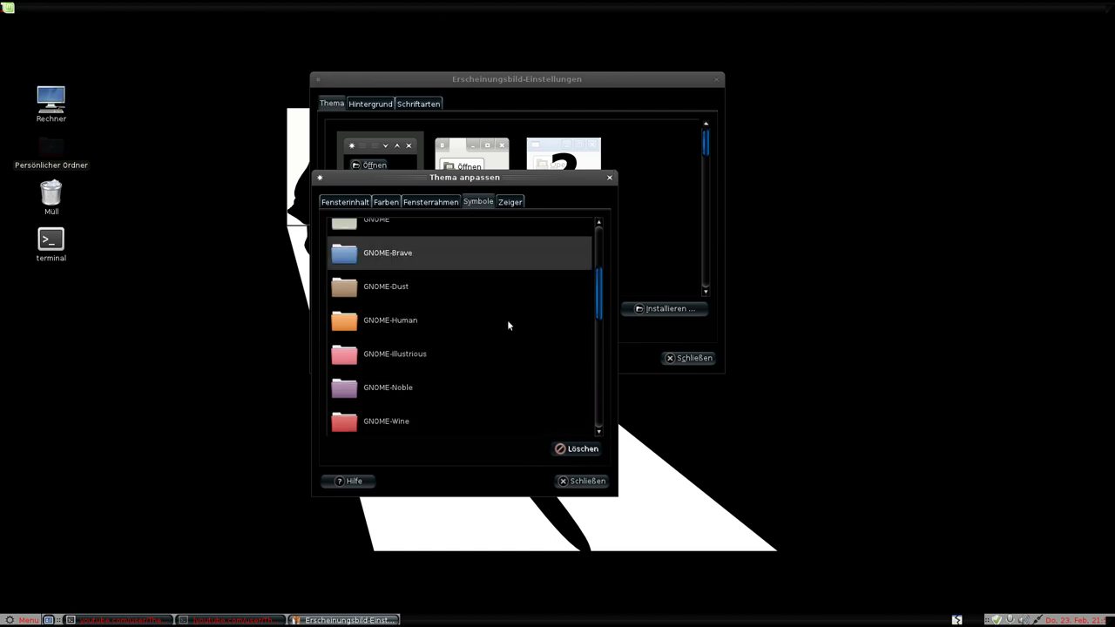
pyautogui.scroll(-6, 507, 319)
pyautogui.scroll(-4, 481, 319)
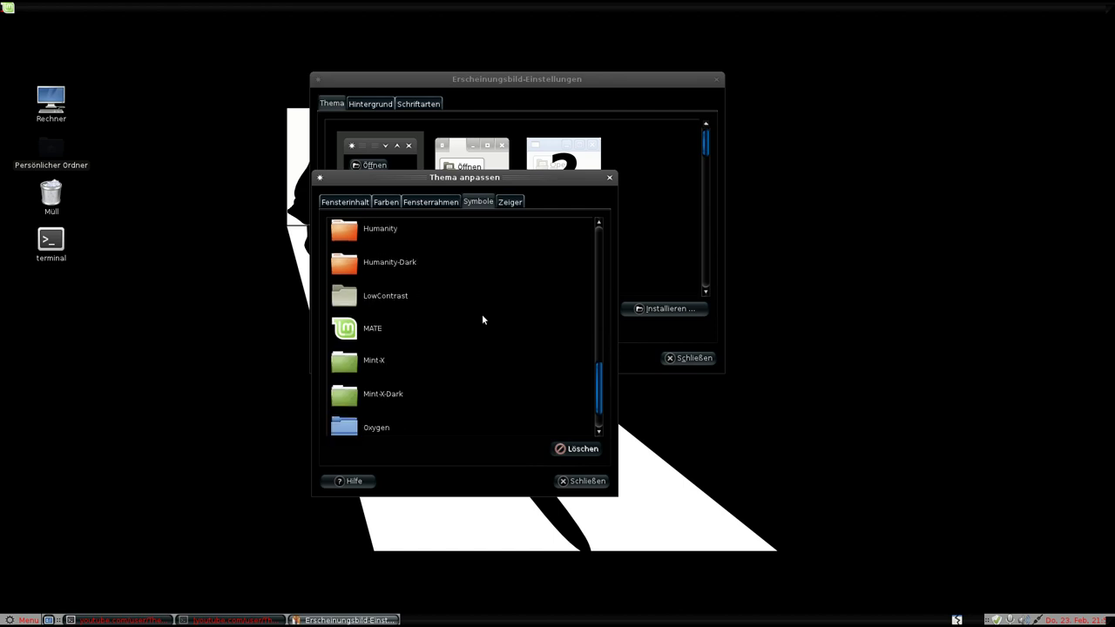
pyautogui.click(486, 246)
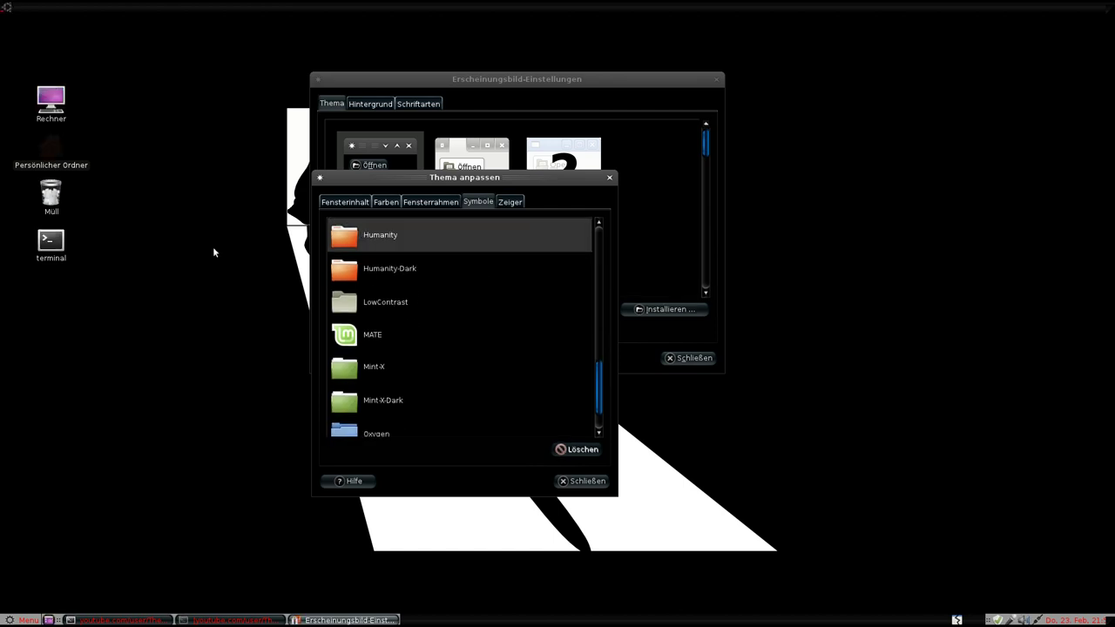
# Close the theme customization, view the available desktop backgrounds, and close the appearance settings.
pyautogui.click(610, 177)
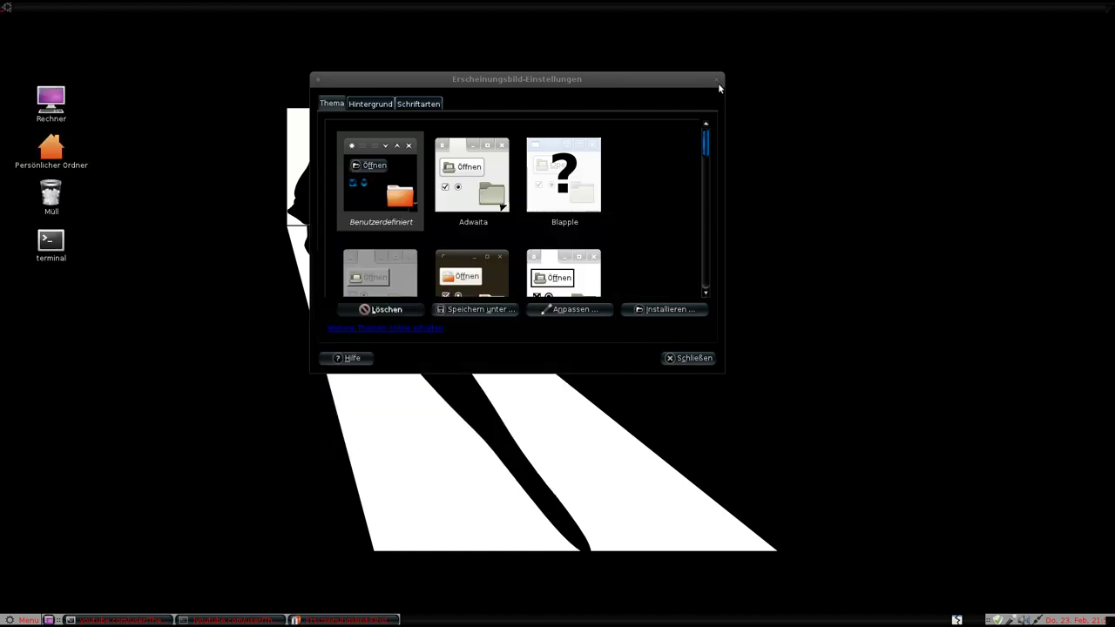
pyautogui.click(357, 104)
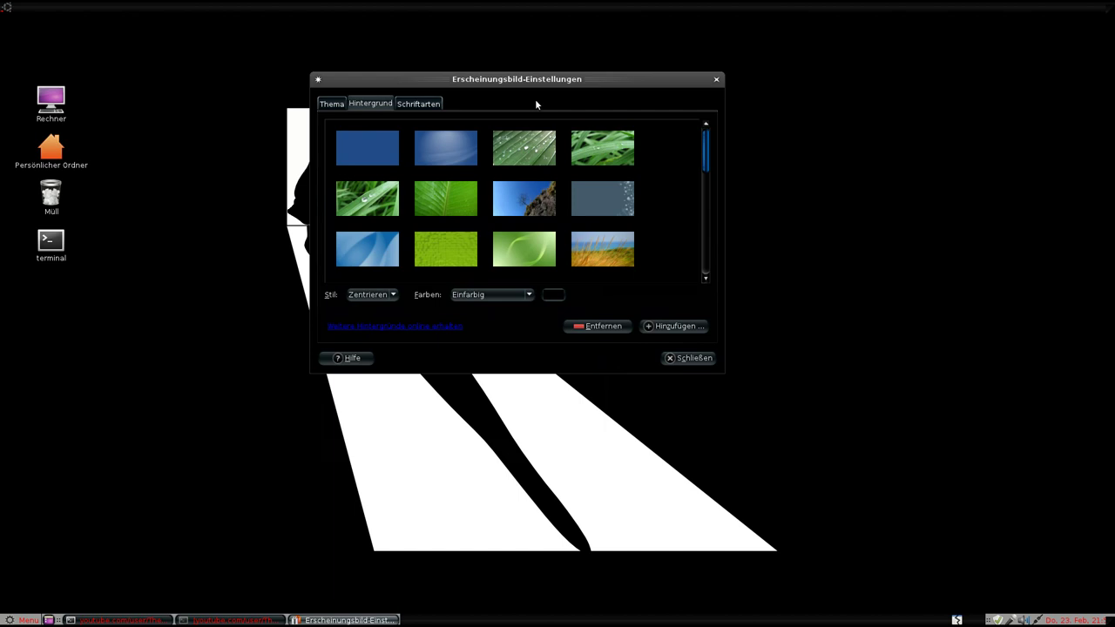
pyautogui.click(716, 81)
# Open the Persönlicher Ordner and bring up Hintergründe und Embleme beside its window.
pyautogui.doubleClick(59, 146)
pyautogui.moveTo(422, 54); pyautogui.dragTo(534, 49)
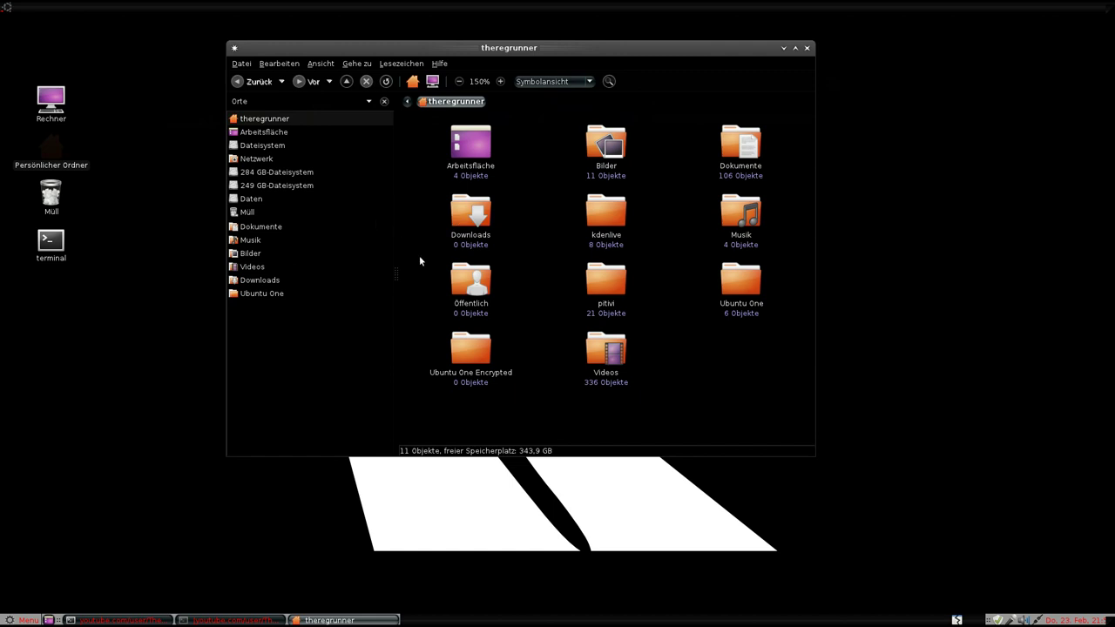
pyautogui.click(265, 66)
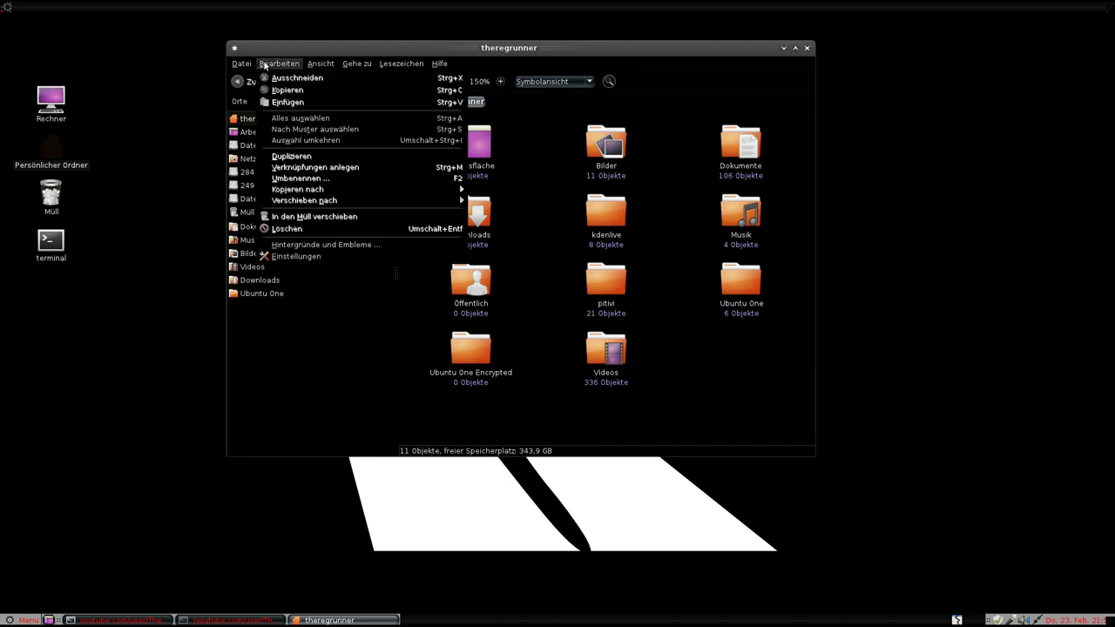
pyautogui.click(337, 246)
pyautogui.moveTo(549, 209); pyautogui.dragTo(894, 95)
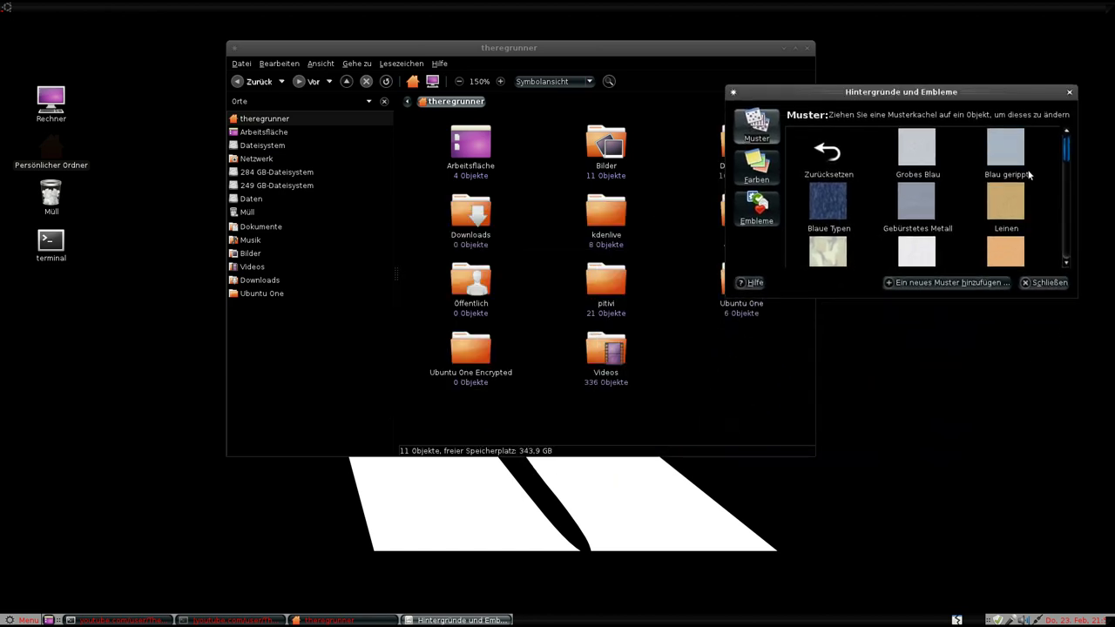
# Apply the Kork pattern to the folder's file area and try the Flecktarn pattern on the side pane.
pyautogui.scroll(-2, 1032, 191)
pyautogui.moveTo(1014, 194); pyautogui.dragTo(711, 379)
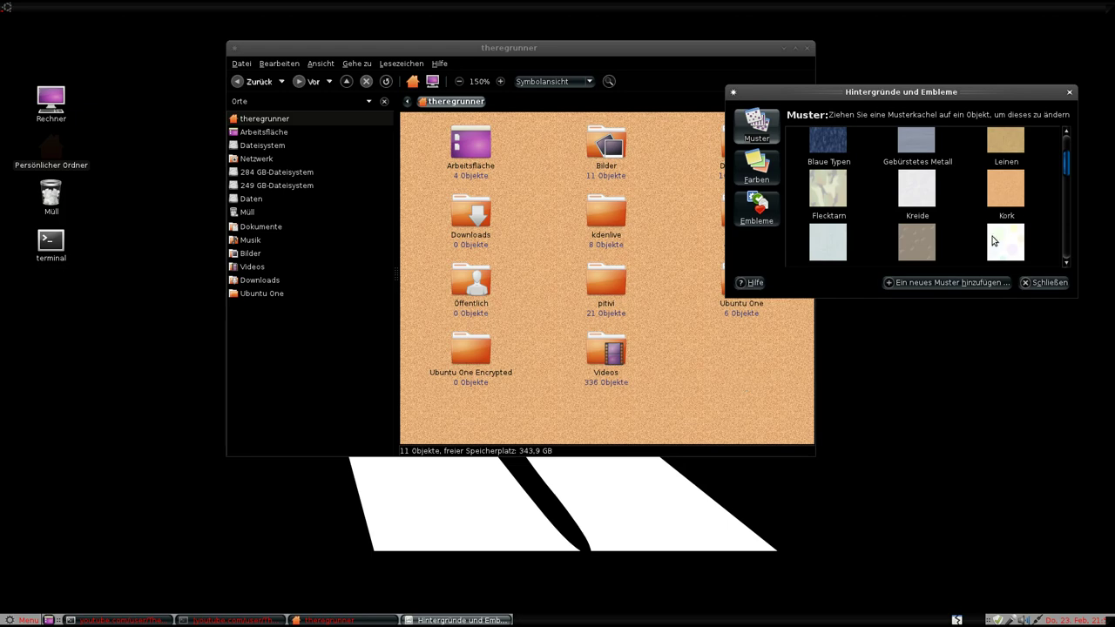
pyautogui.moveTo(827, 187); pyautogui.dragTo(323, 355)
# Change the file area's background pattern to Blumen.
pyautogui.scroll(-1, 1024, 199)
pyautogui.scroll(-1, 1024, 199)
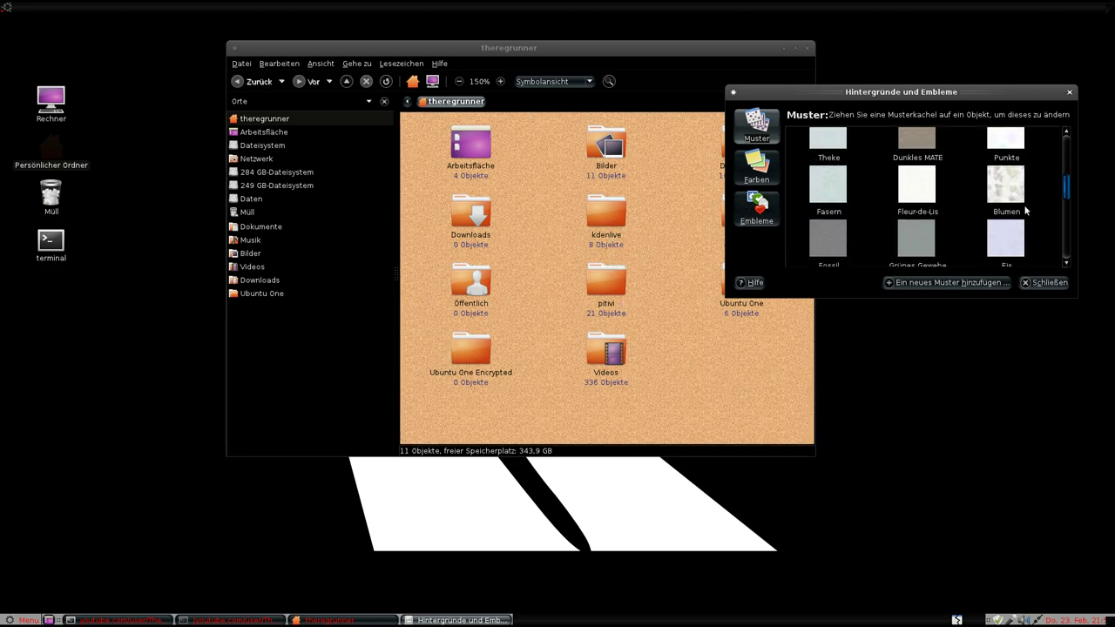
pyautogui.moveTo(1025, 203); pyautogui.dragTo(718, 392)
# Apply the MATE pattern as the background of the file area.
pyautogui.scroll(-2, 993, 224)
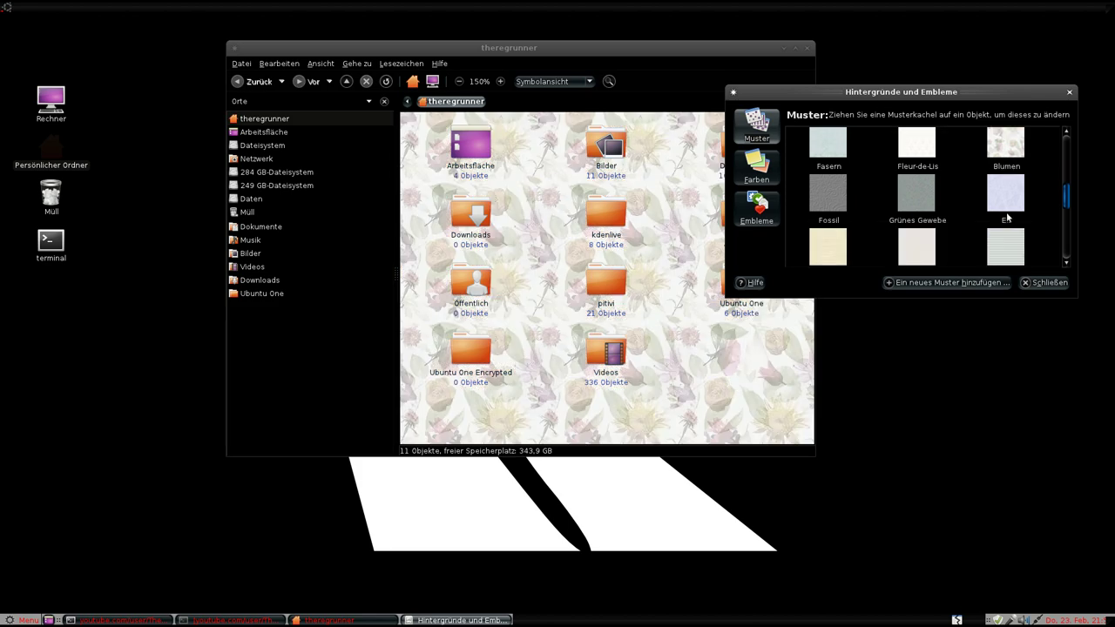
pyautogui.scroll(-1, 991, 230)
pyautogui.scroll(2, 991, 230)
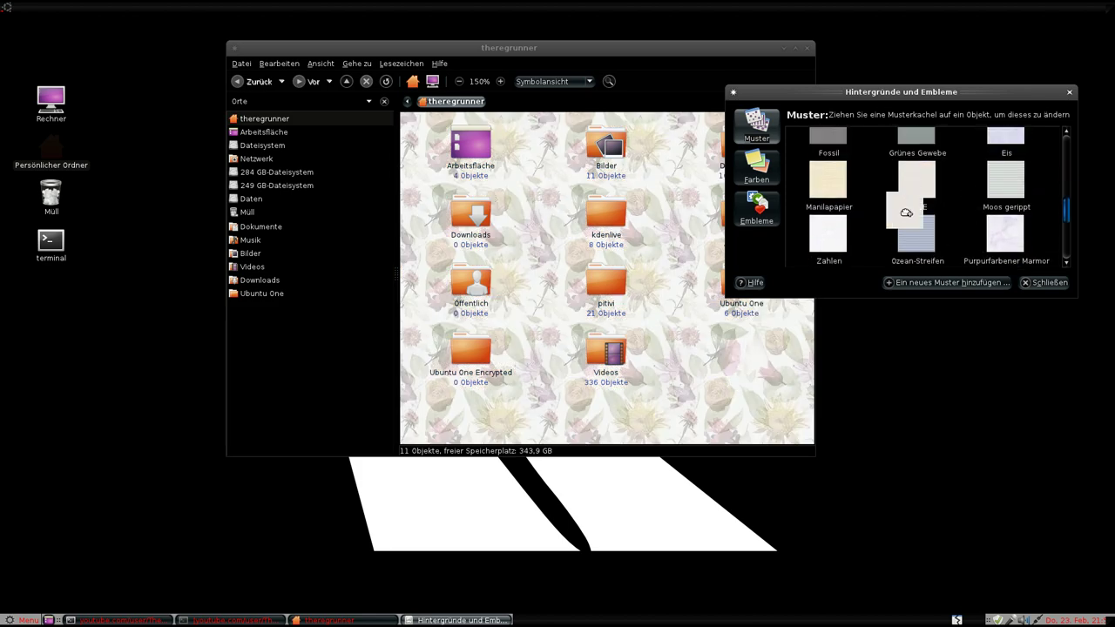
pyautogui.moveTo(913, 181); pyautogui.dragTo(682, 400)
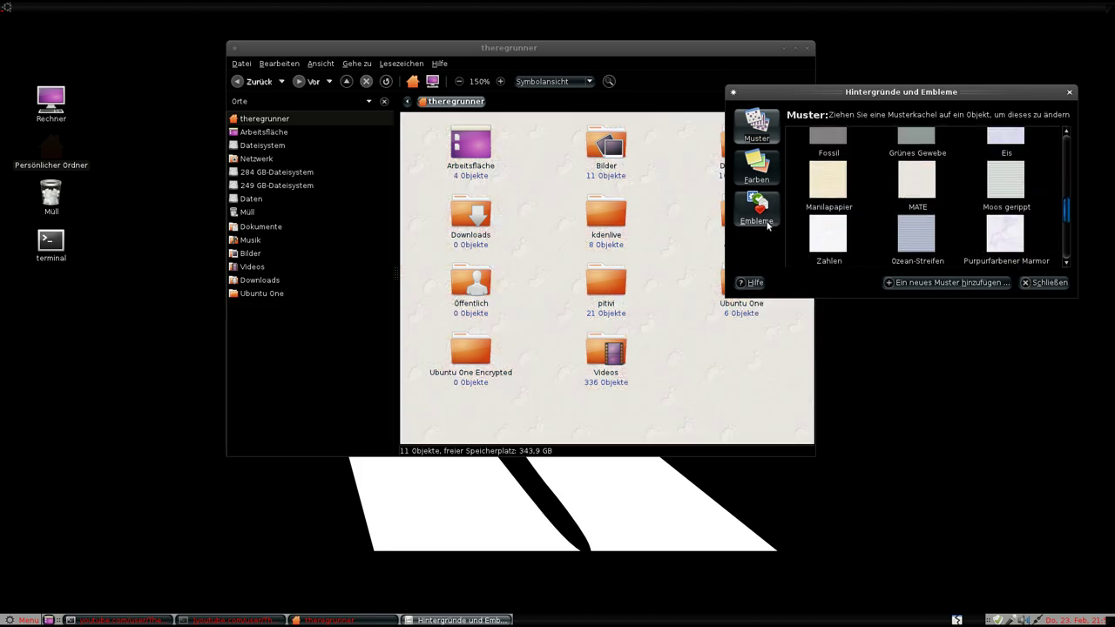
# Color the file area's background Donau and switch the side pane to Informationen.
pyautogui.click(756, 175)
pyautogui.moveTo(812, 252); pyautogui.dragTo(688, 405)
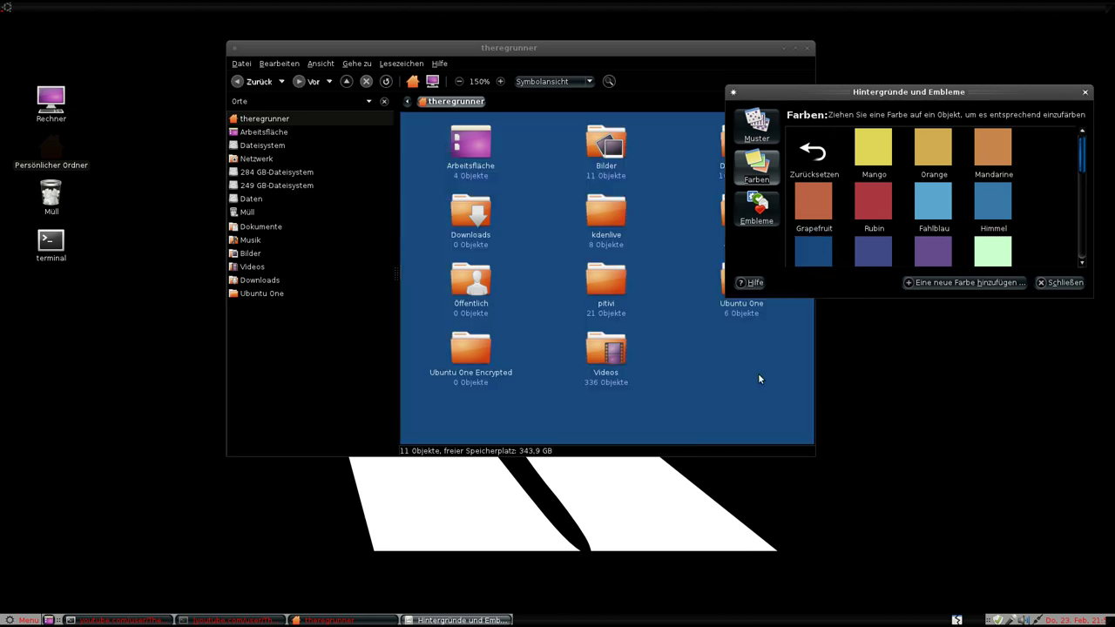
pyautogui.click(365, 101)
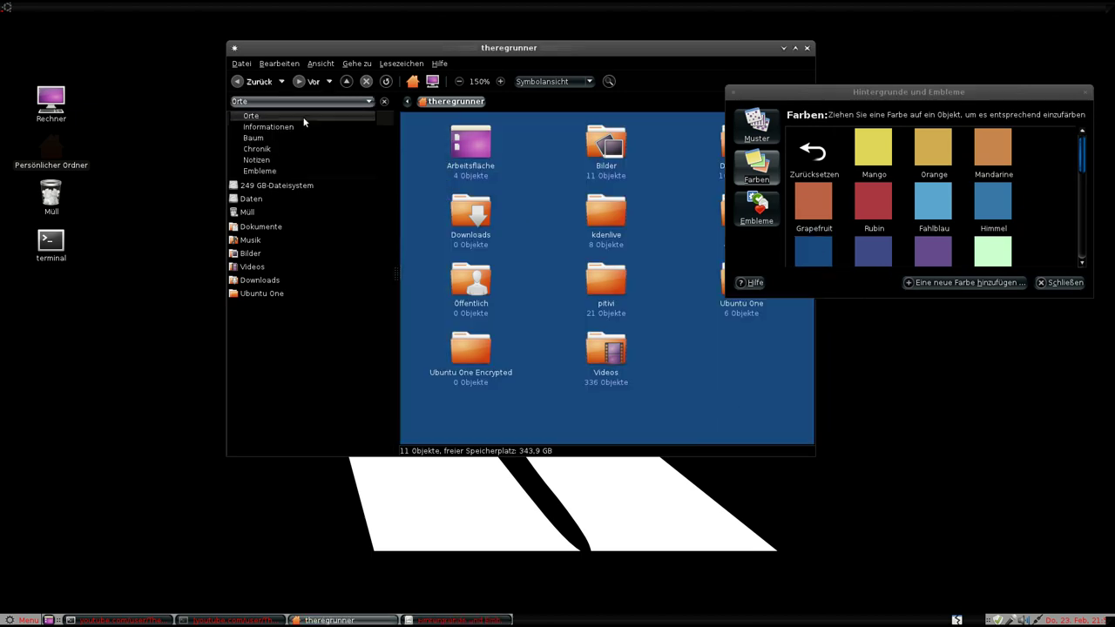
pyautogui.click(280, 127)
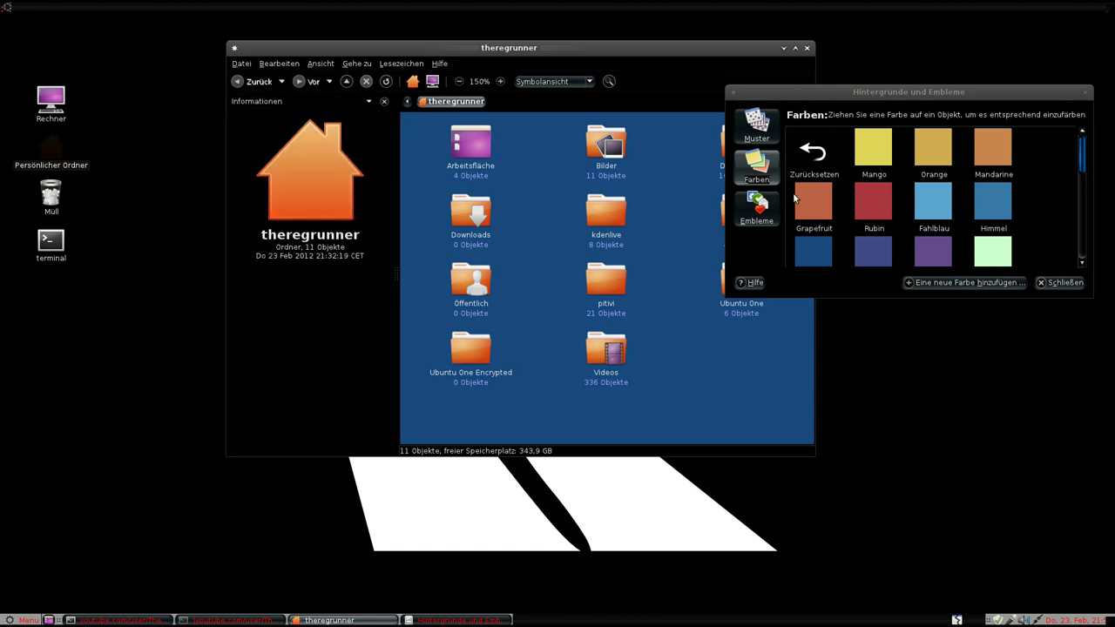
# Try the colors Donau, Rubin and Mango on the Informationen side pane.
pyautogui.moveTo(824, 253); pyautogui.dragTo(318, 349)
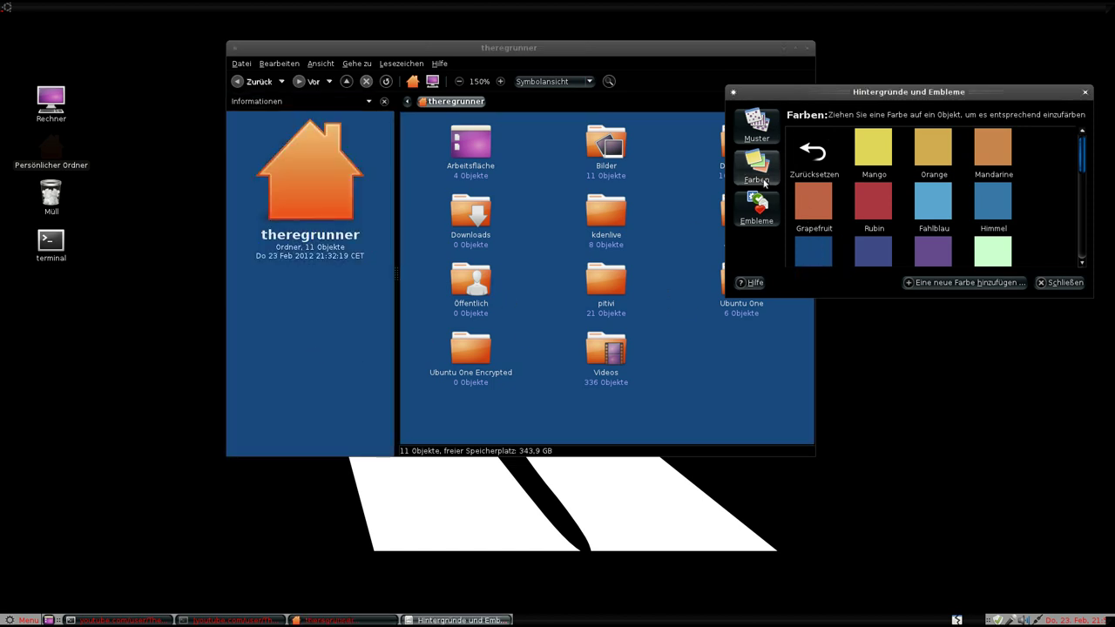
pyautogui.moveTo(865, 209); pyautogui.dragTo(387, 364)
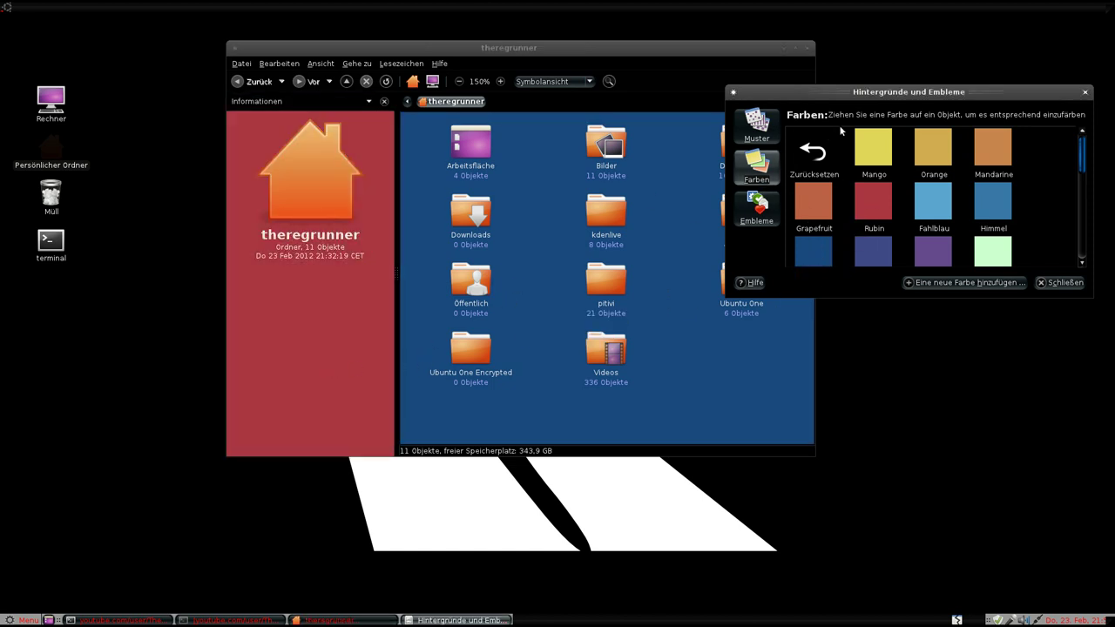
pyautogui.moveTo(878, 150); pyautogui.dragTo(386, 337)
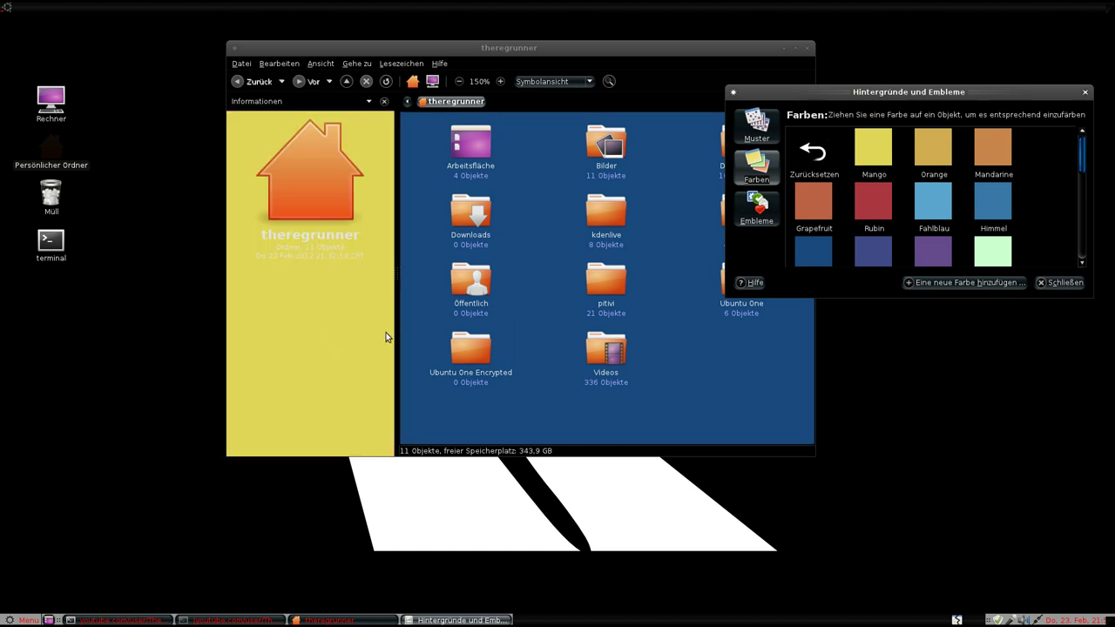
# Color the Informationen side pane Violett, and close Hintergründe und Embleme and the file manager.
pyautogui.scroll(-3, 1016, 205)
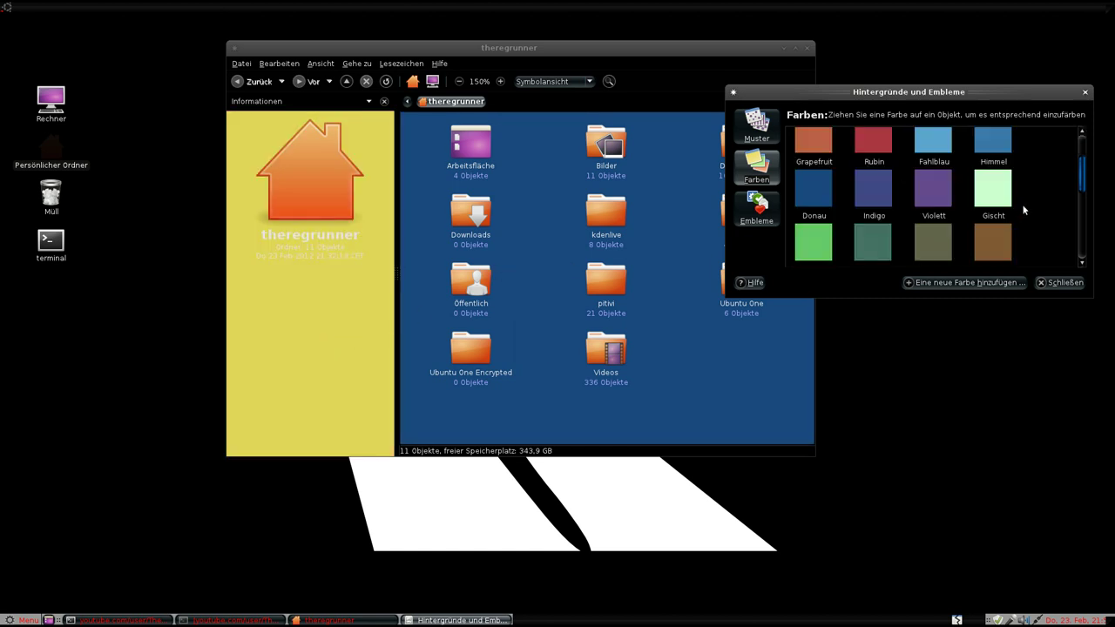
pyautogui.moveTo(947, 177); pyautogui.dragTo(355, 350)
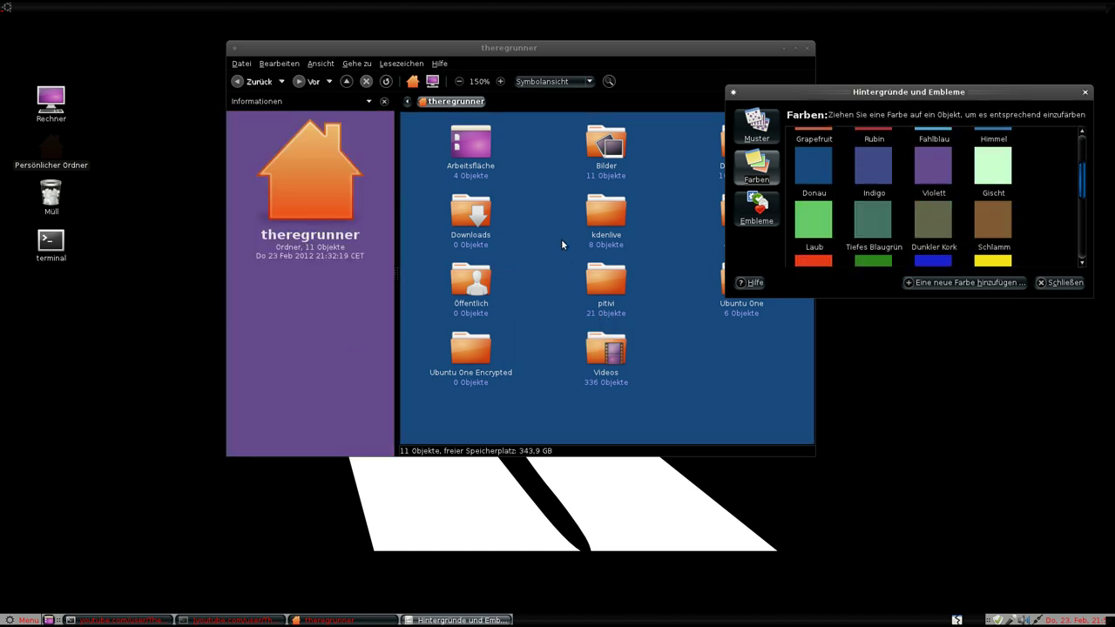
pyautogui.click(1084, 92)
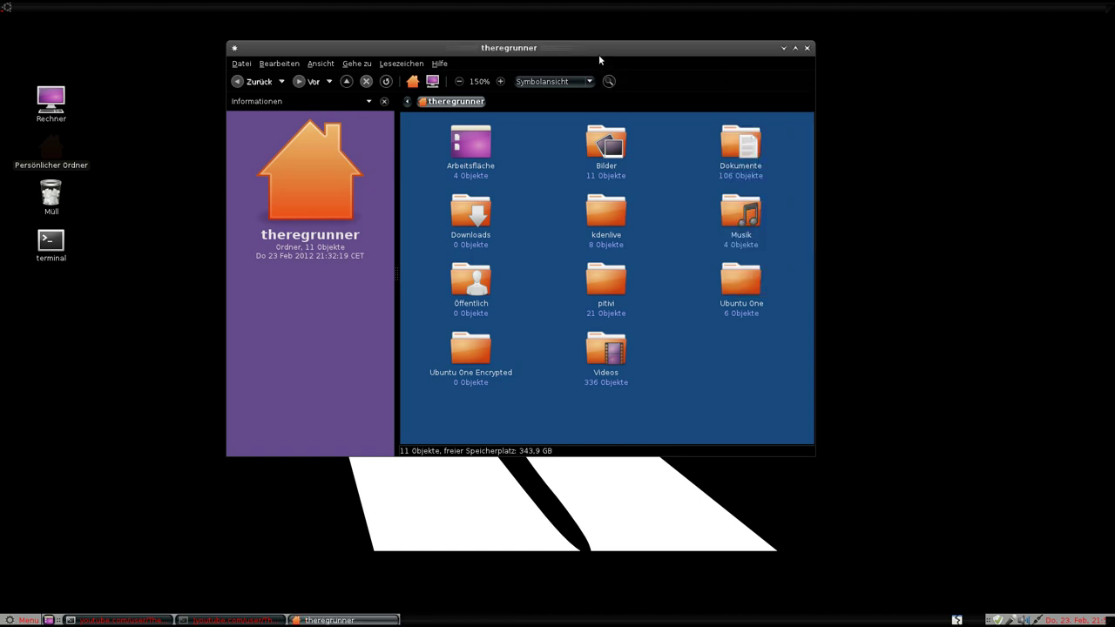
pyautogui.moveTo(598, 59); pyautogui.dragTo(584, 96)
pyautogui.click(793, 88)
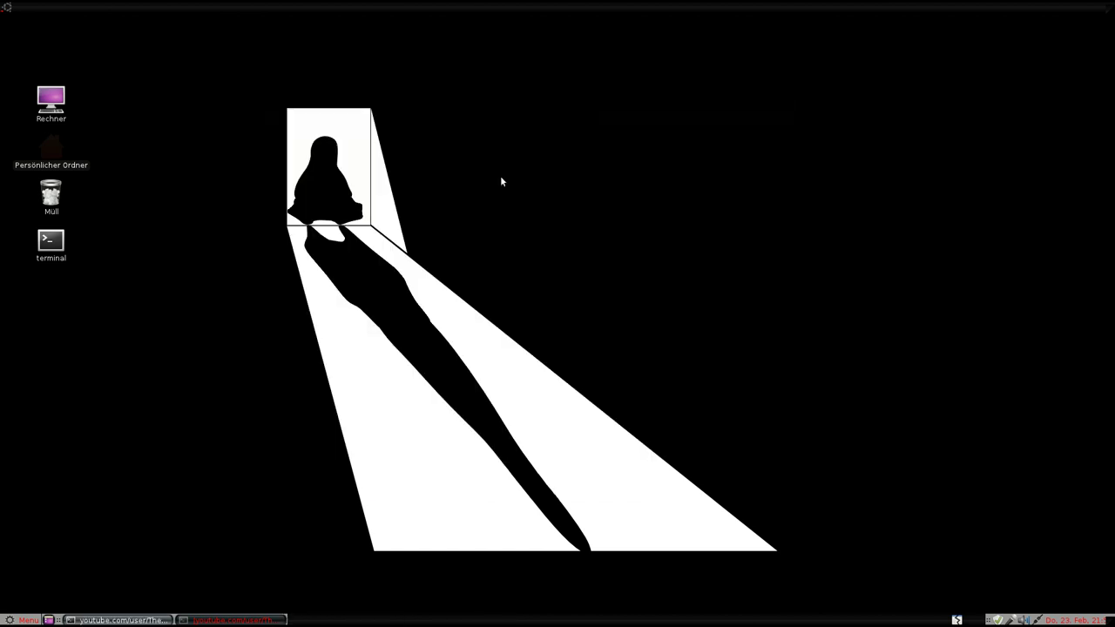
# Bring up the terminal window that holds the uname -a and lsb_release -a output.
pyautogui.click(138, 621)
pyautogui.click(251, 621)
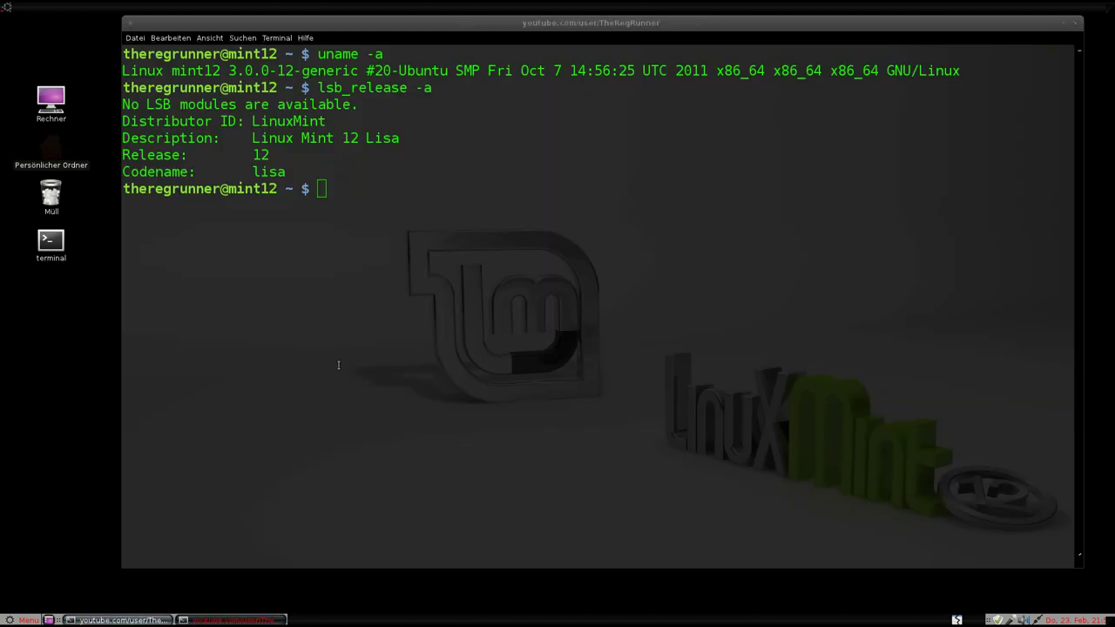
# Open the desktop background settings for viewing, close them, and minimize the terminal window.
pyautogui.rightClick(73, 328)
pyautogui.click(147, 411)
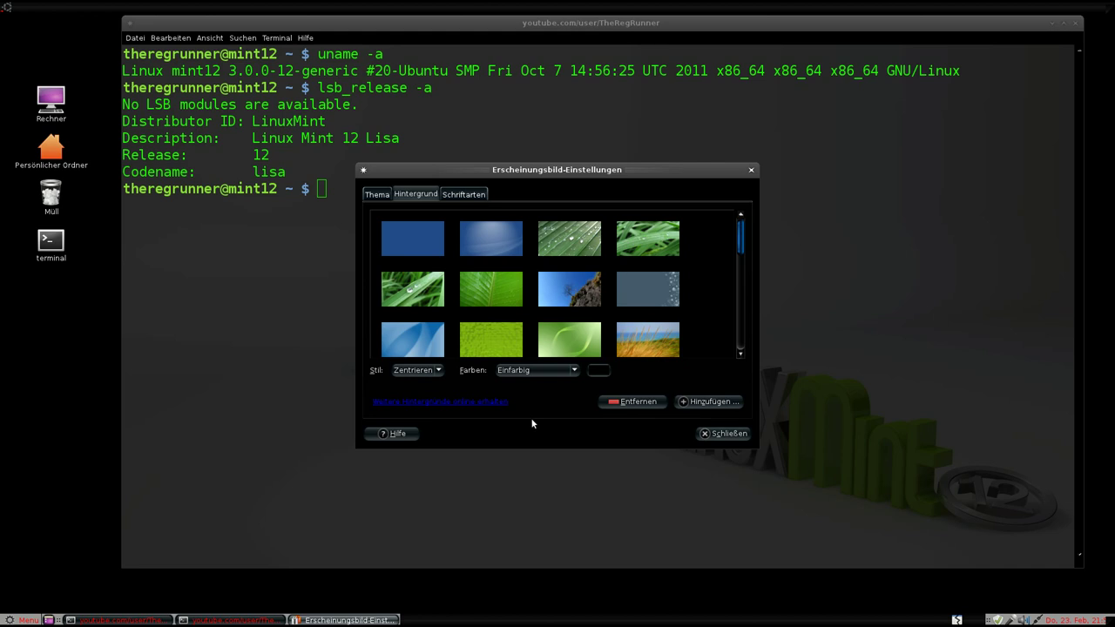
pyautogui.click(751, 170)
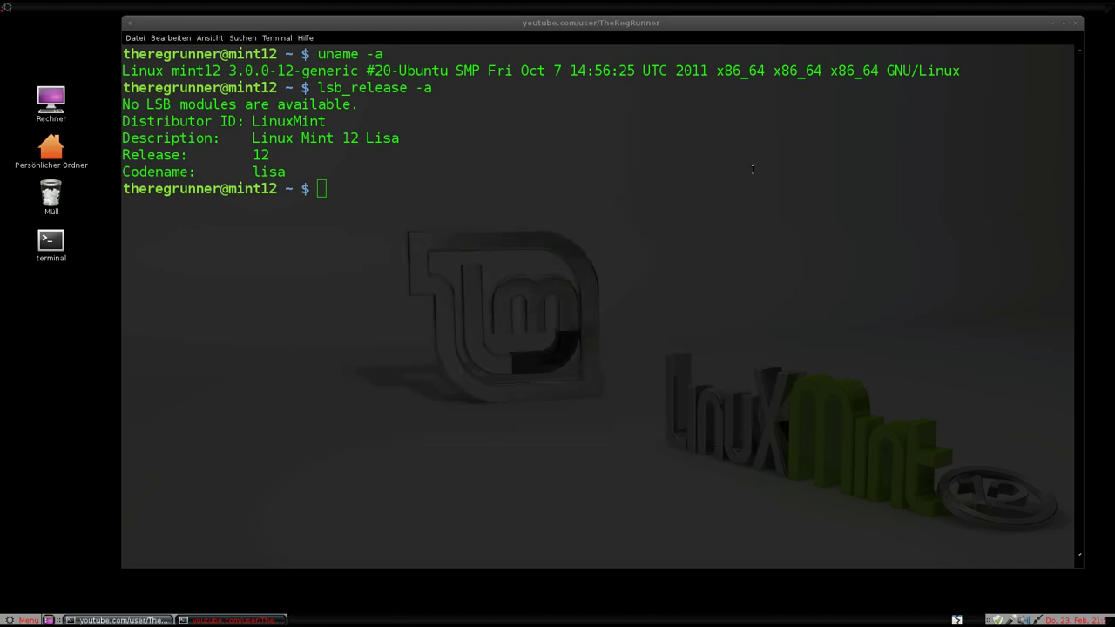
pyautogui.click(1050, 26)
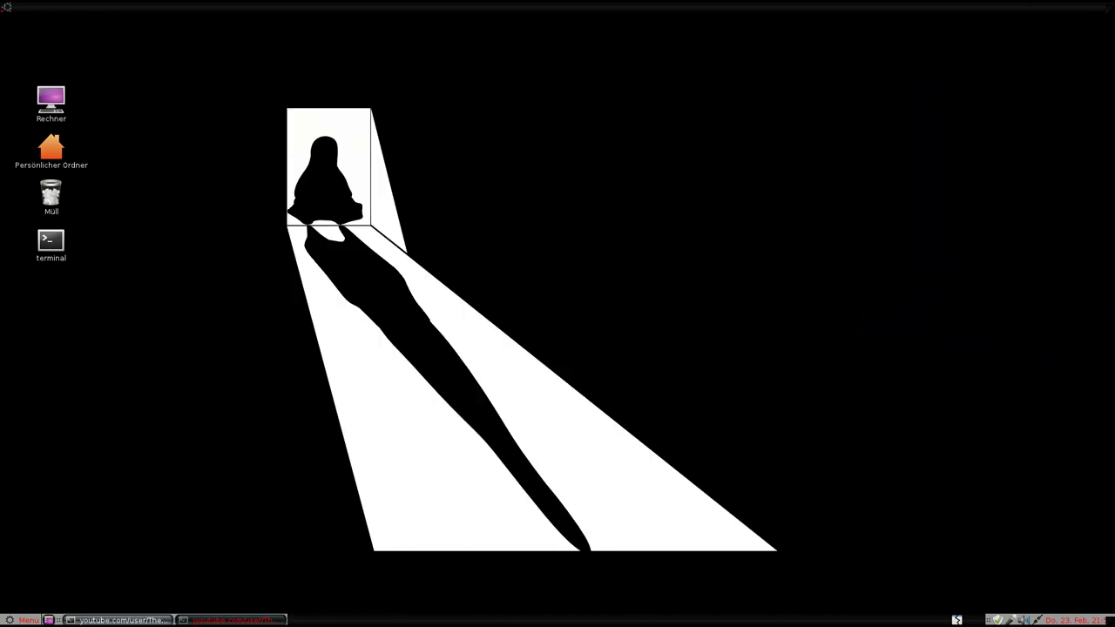